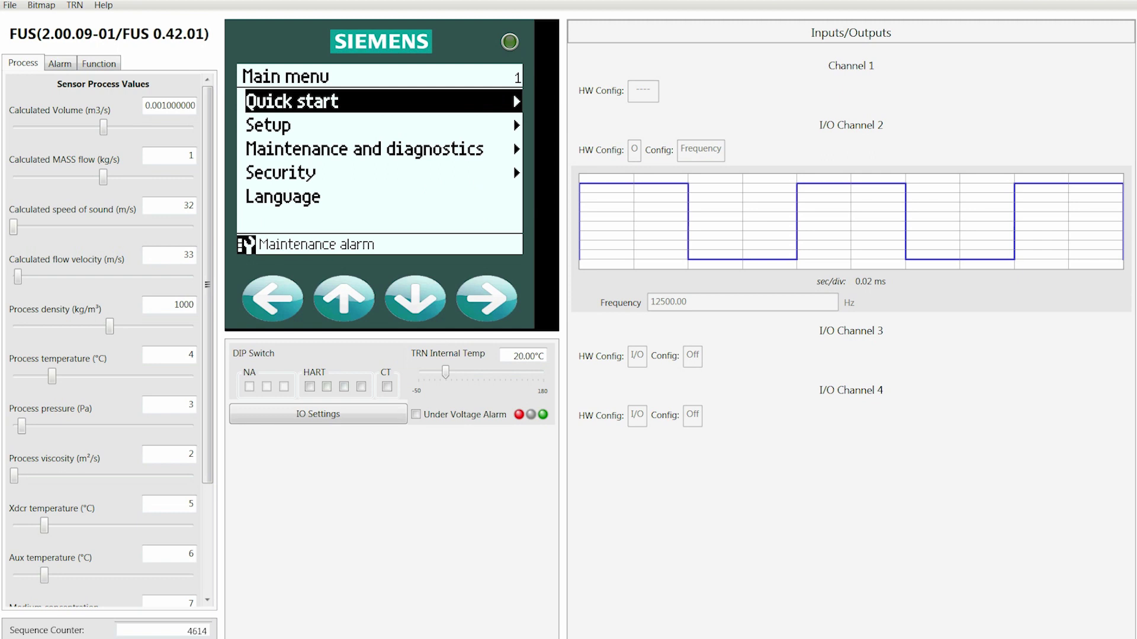
Step: Check the Language setting and keep English as the display language
key("Down")
key("Down")
key("Down")
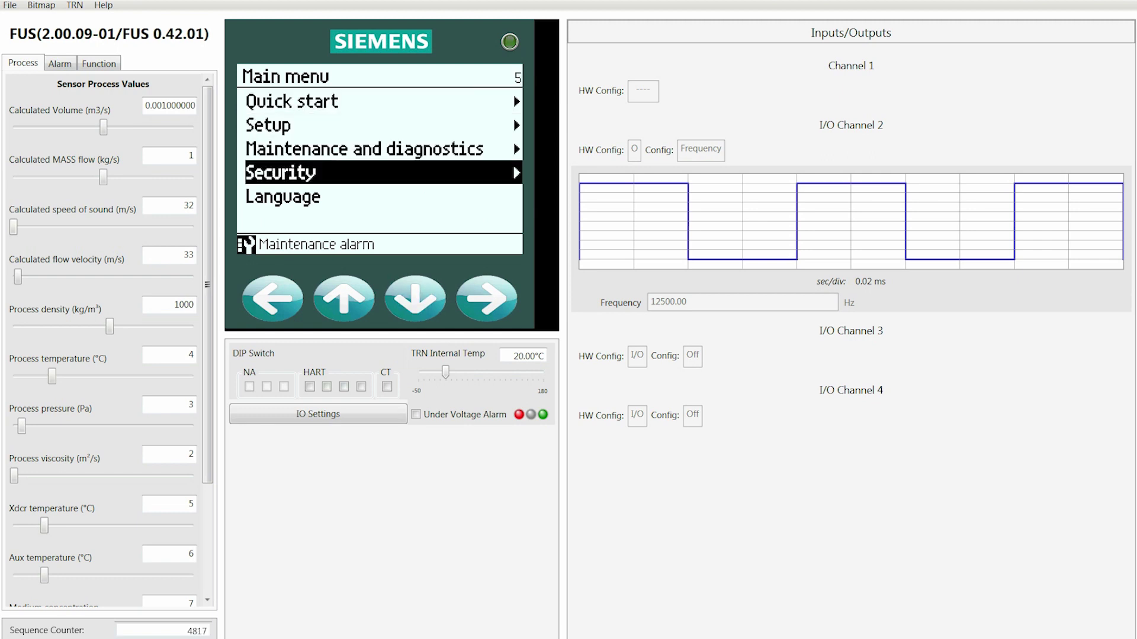
key("Down")
key("Right")
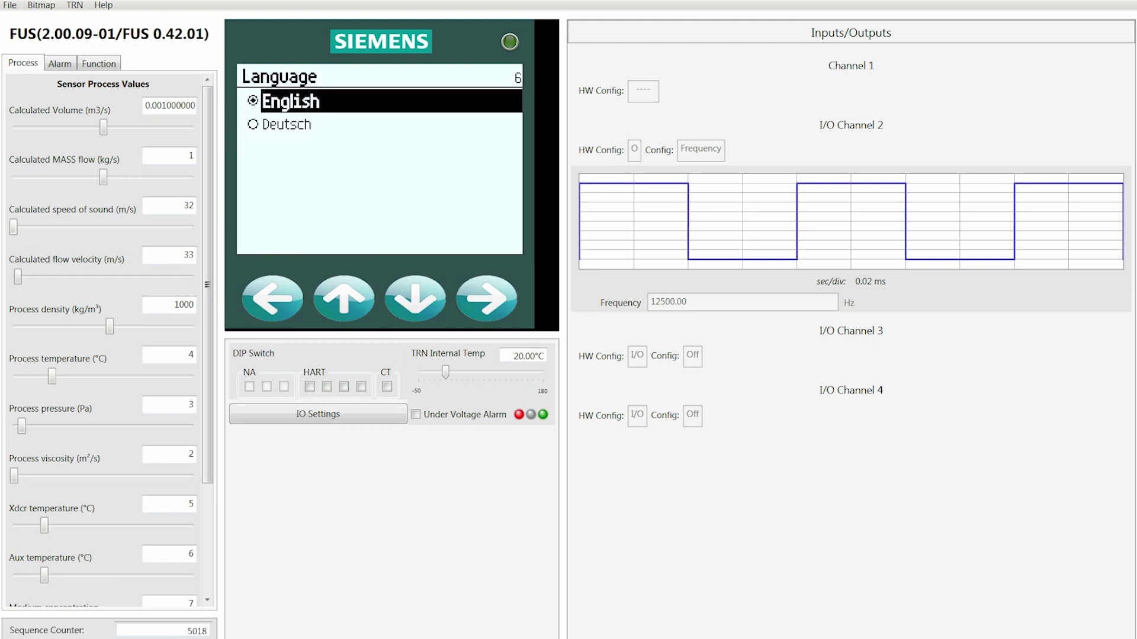
key("Down")
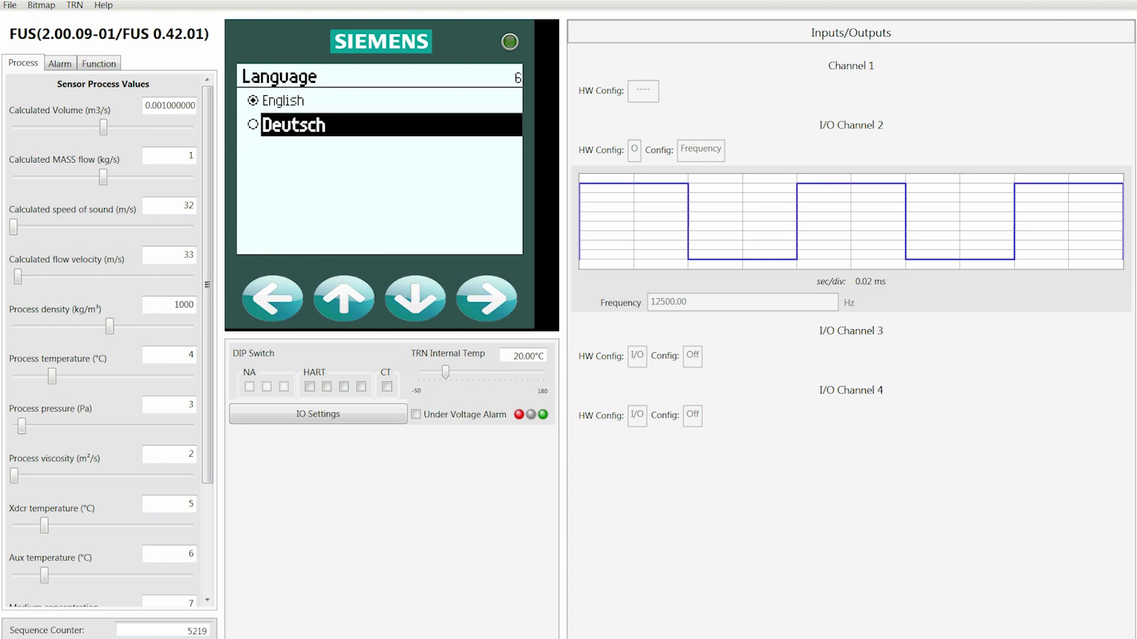
key("Up")
key("Right")
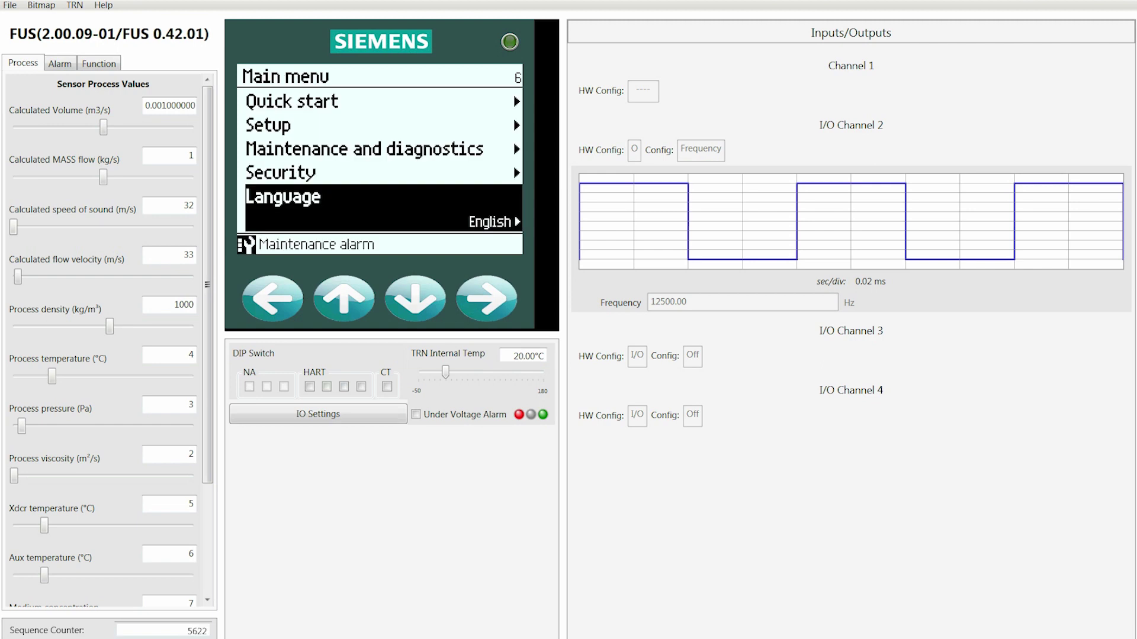
Step: Launch Quick commissioning from Quick start, advance past its About page, and start Sensor settings
key("Up")
key("Up")
key("Up")
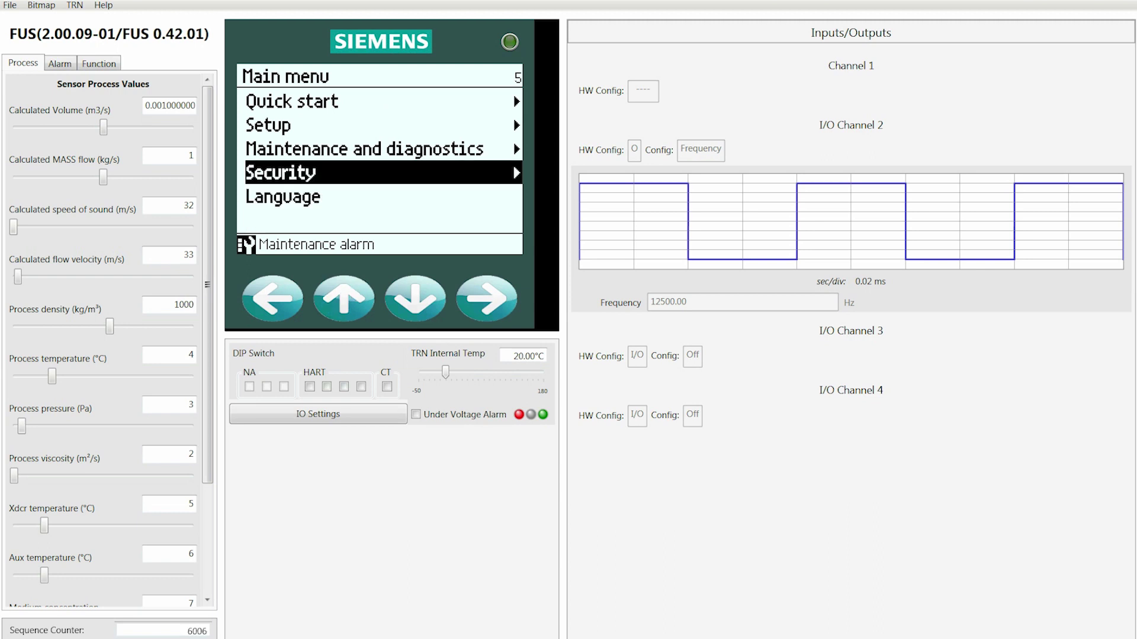
key("Up")
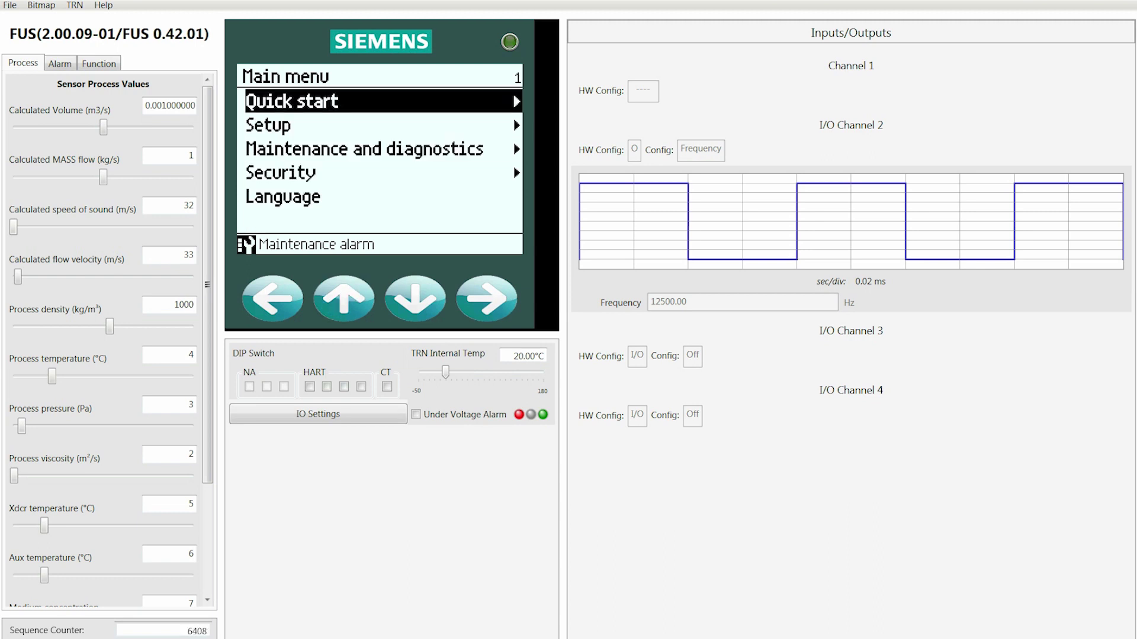
key("Right")
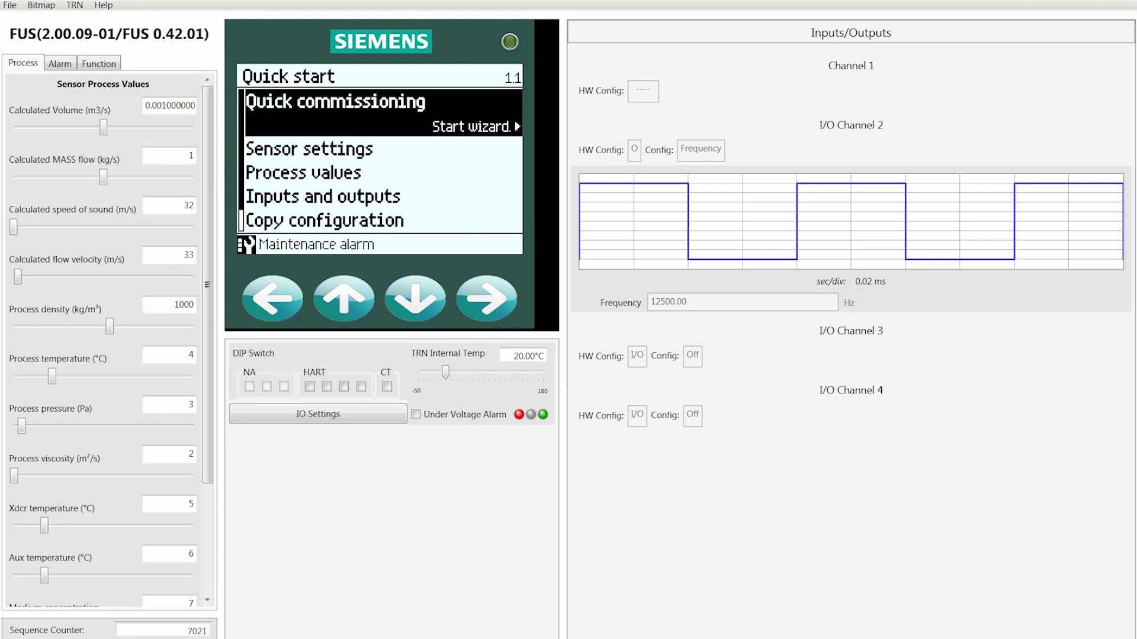
key("Right")
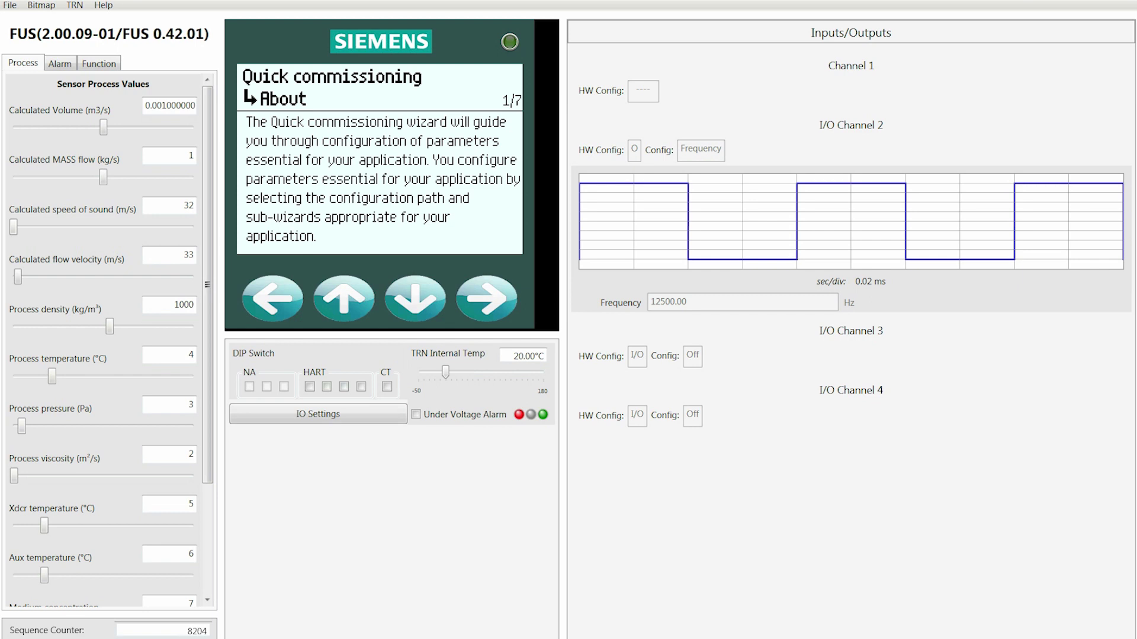
left_click(486, 298)
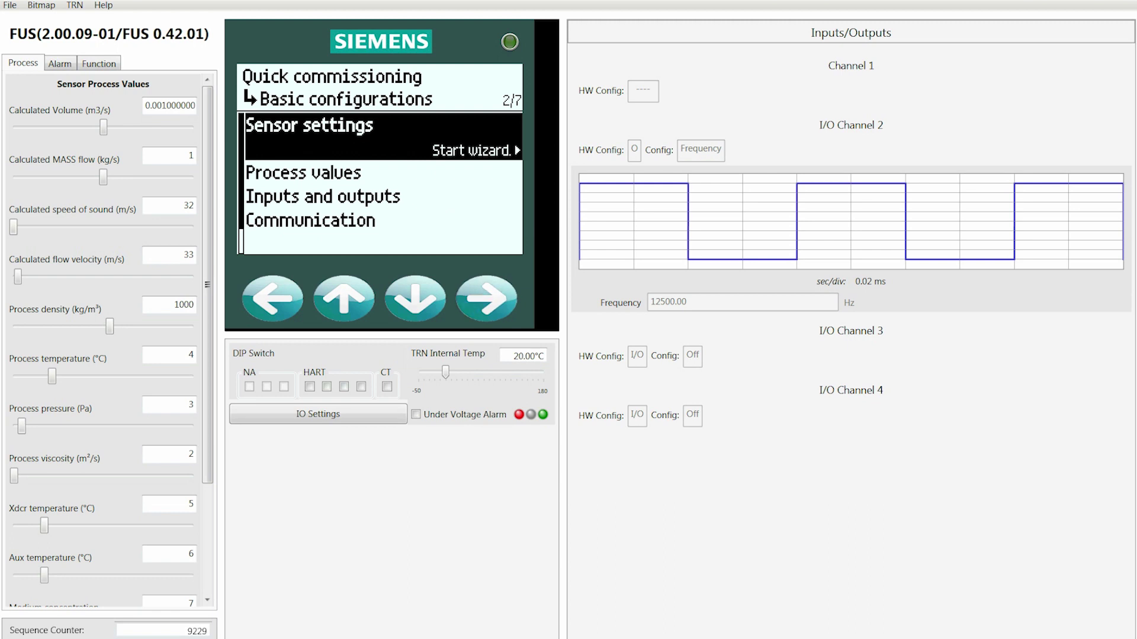
key("Right")
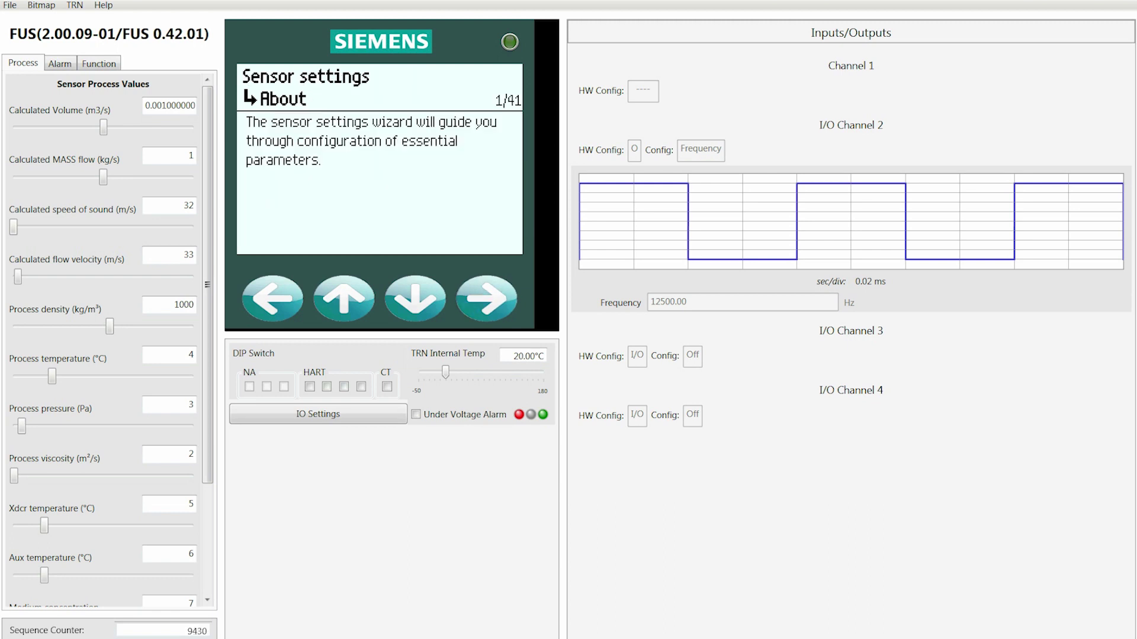
Step: Agree to set sensor units and bring up the length unit list with inches highlighted
key("Right")
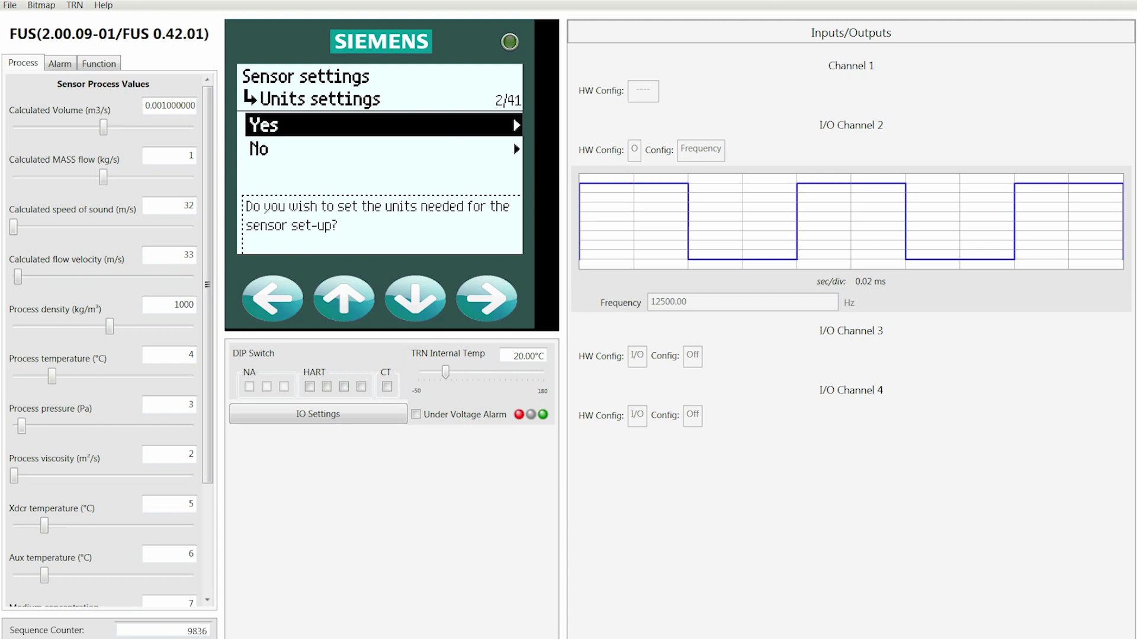
key("Right")
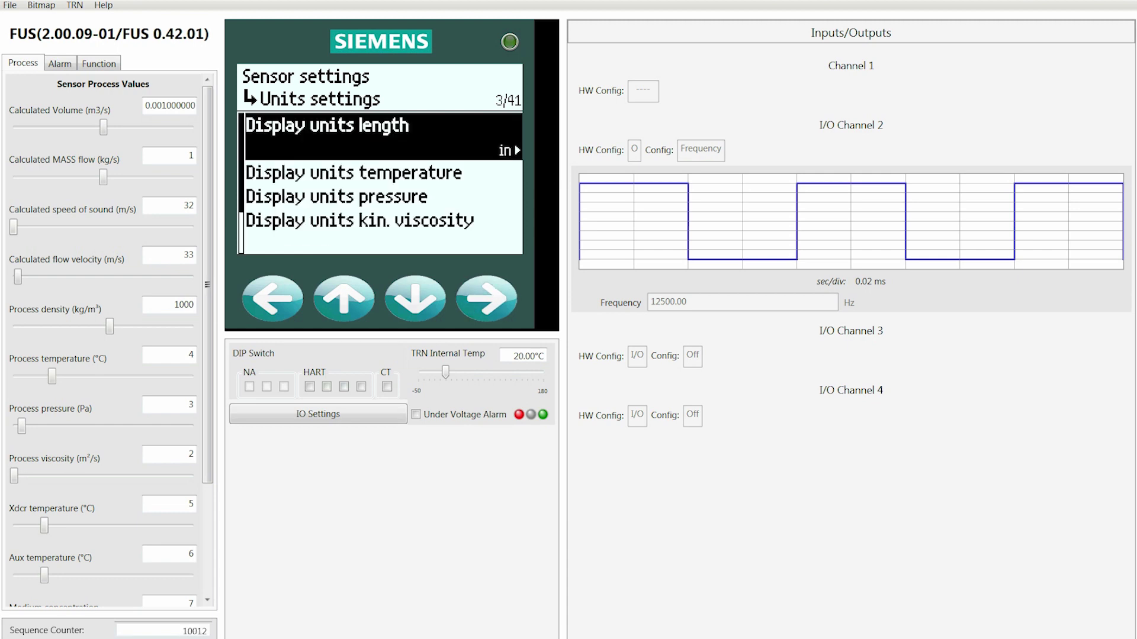
key("Right")
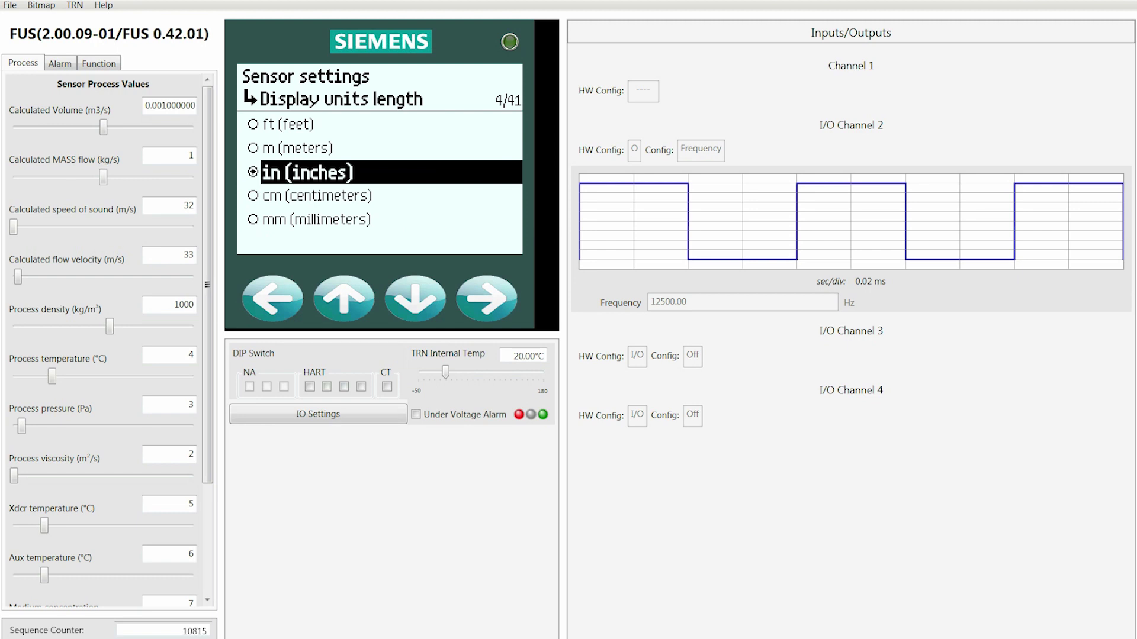
key("Up")
key("Up")
key("Down")
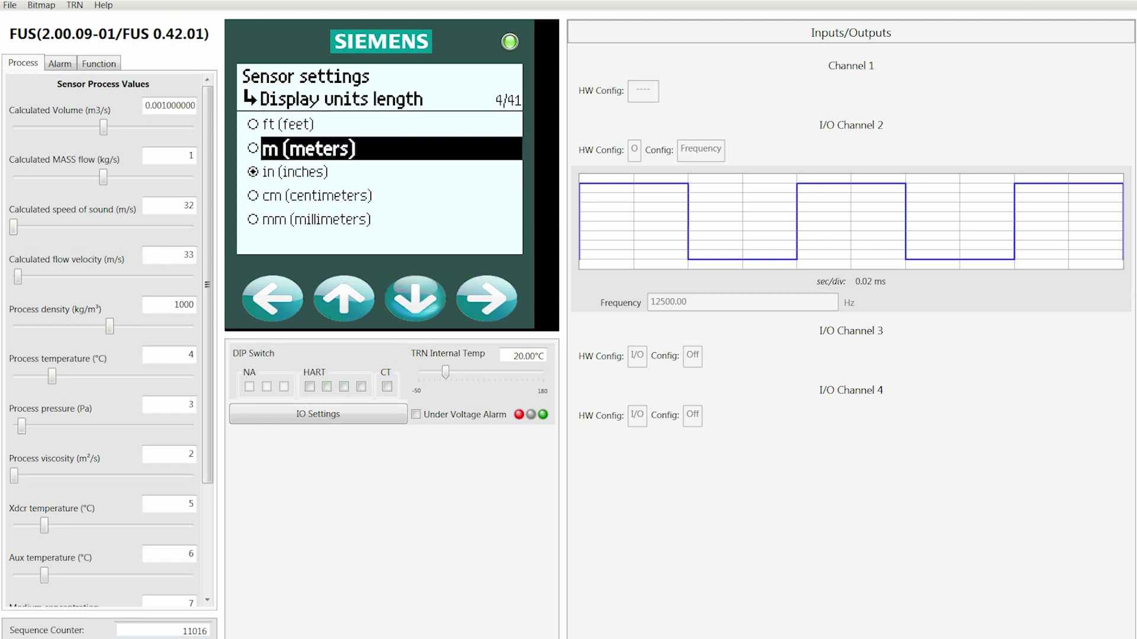
key("Down")
key("Down")
key("Down")
key("Up")
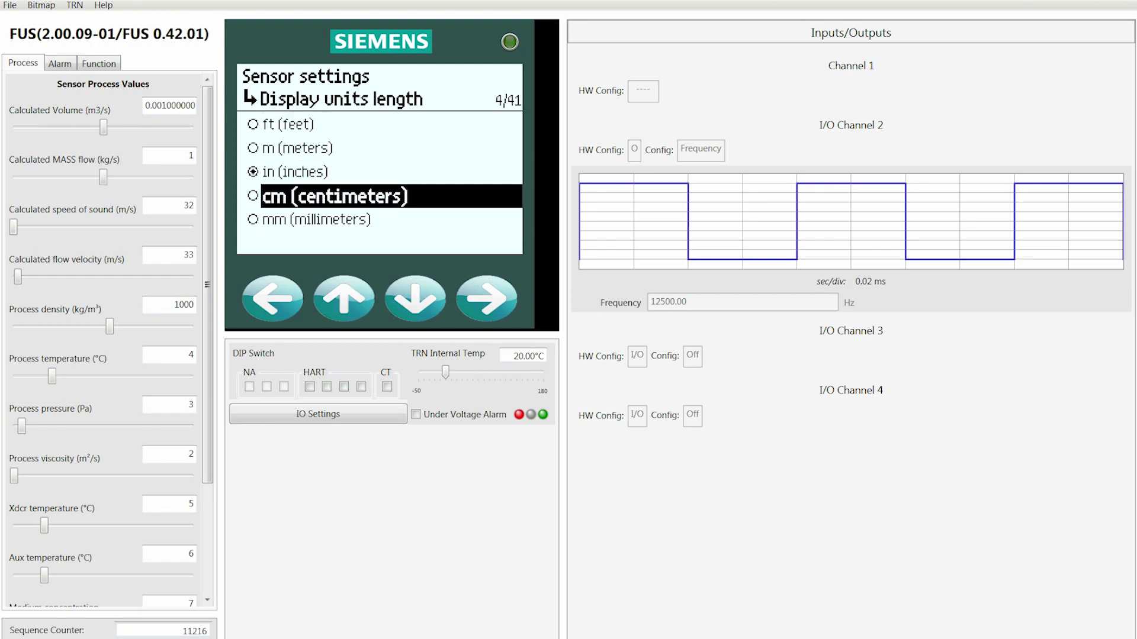
key("Up")
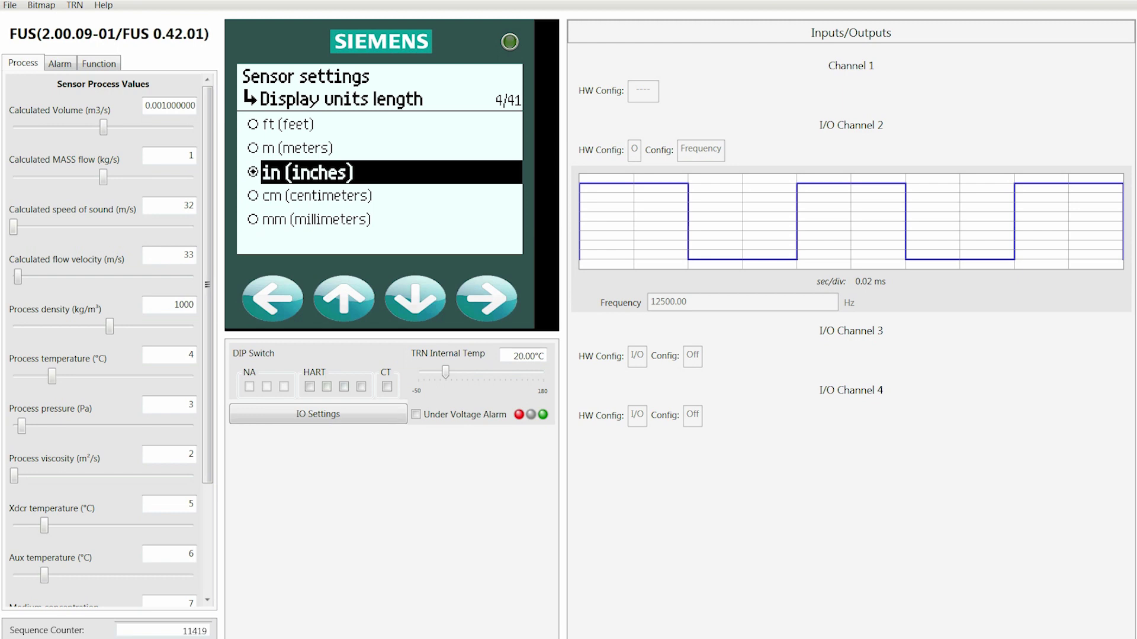
Step: Confirm inches as the length unit and set the temperature unit to °F
key("Right")
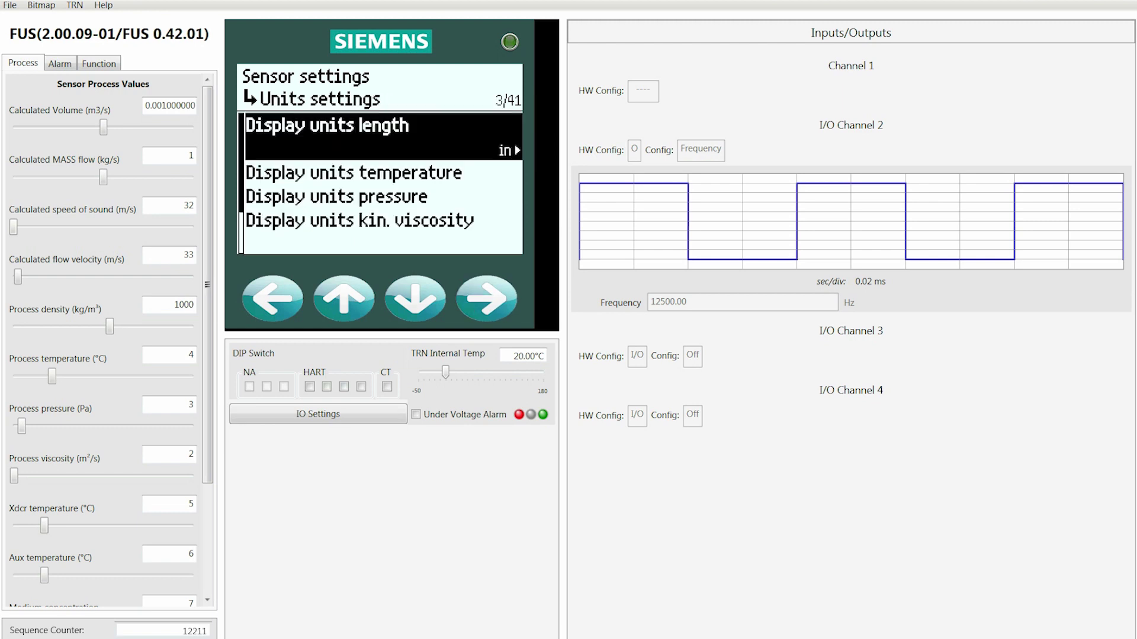
key("Down")
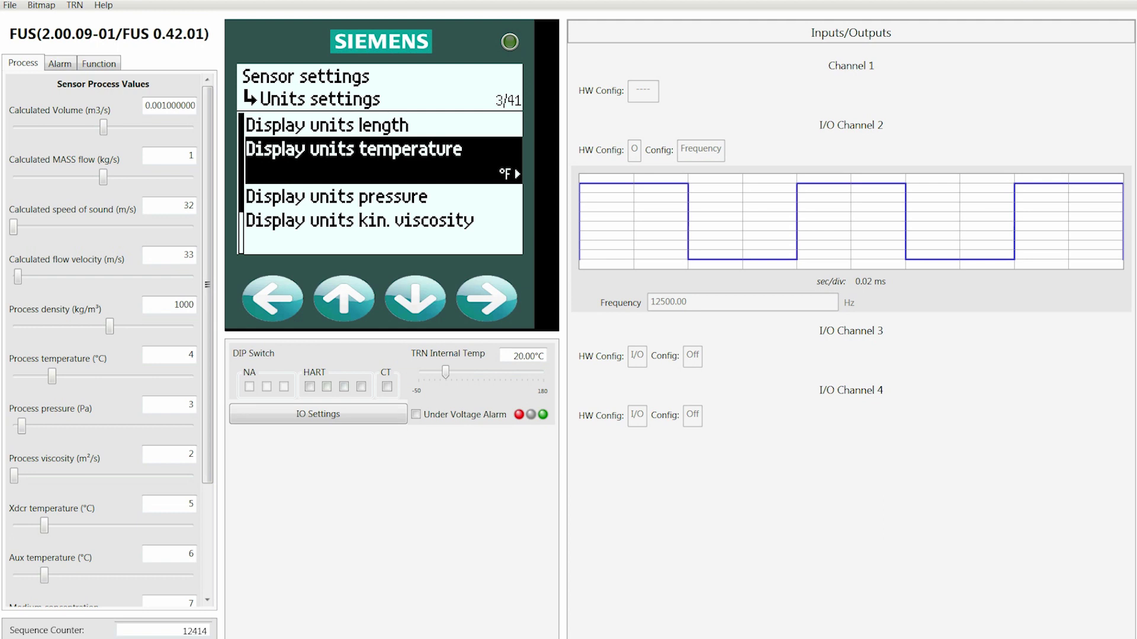
key("Right")
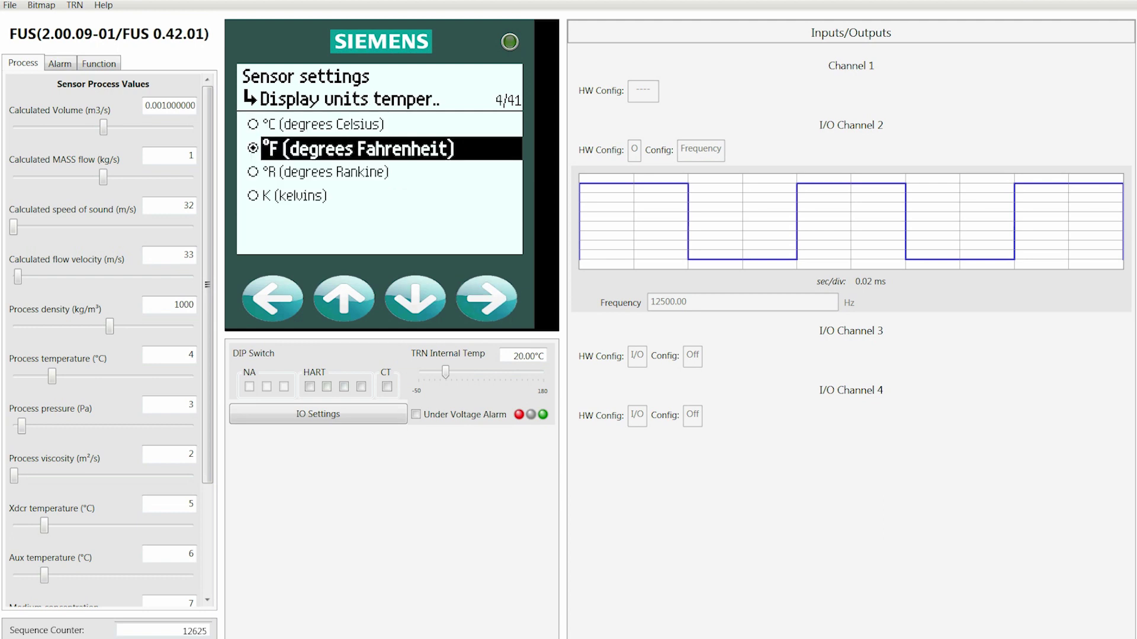
key("Down")
key("Down")
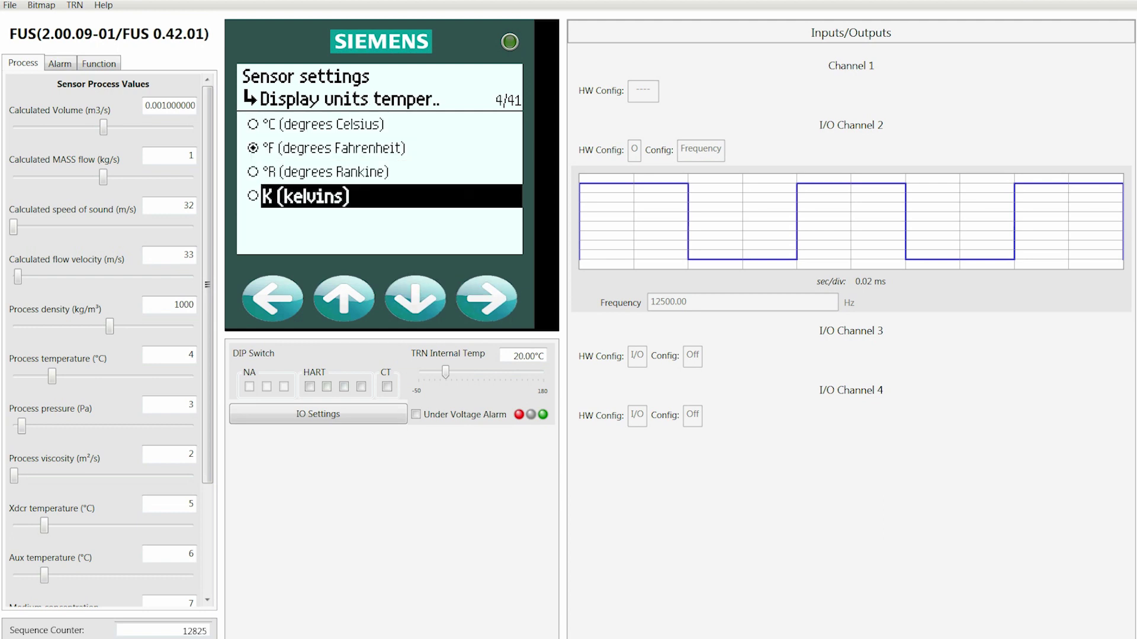
key("Up")
key("Up")
key("Up")
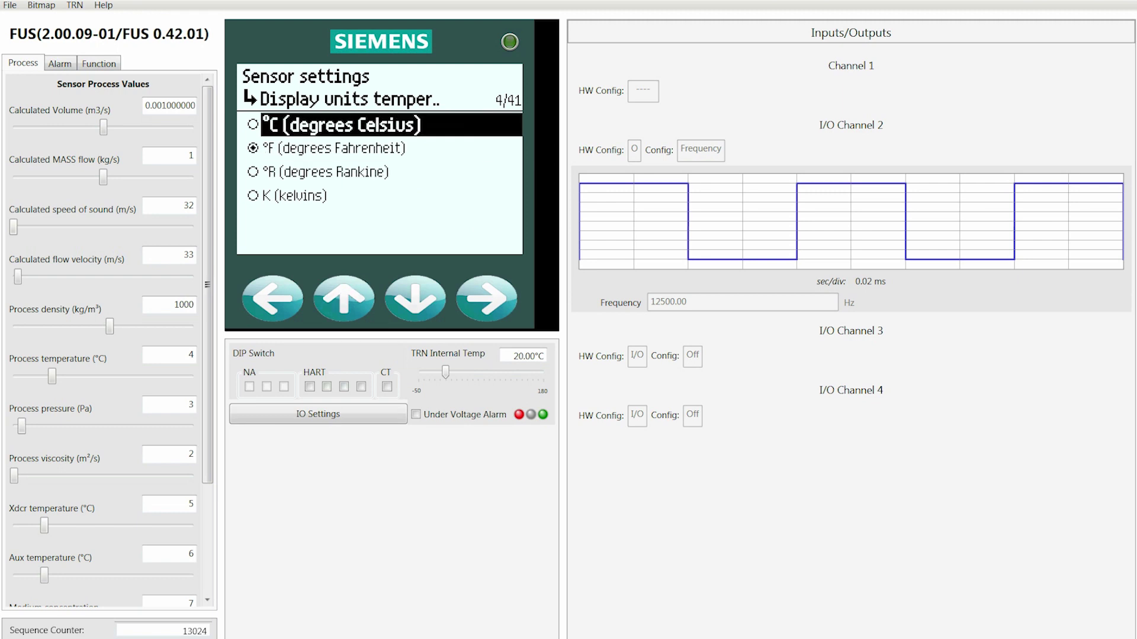
key("Down")
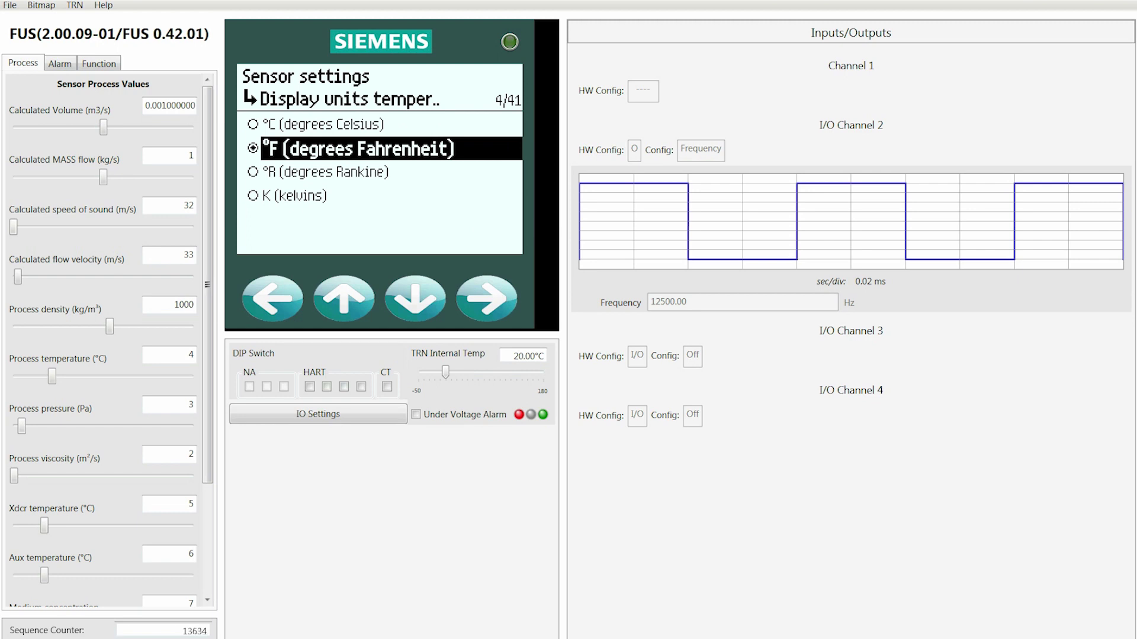
key("Right")
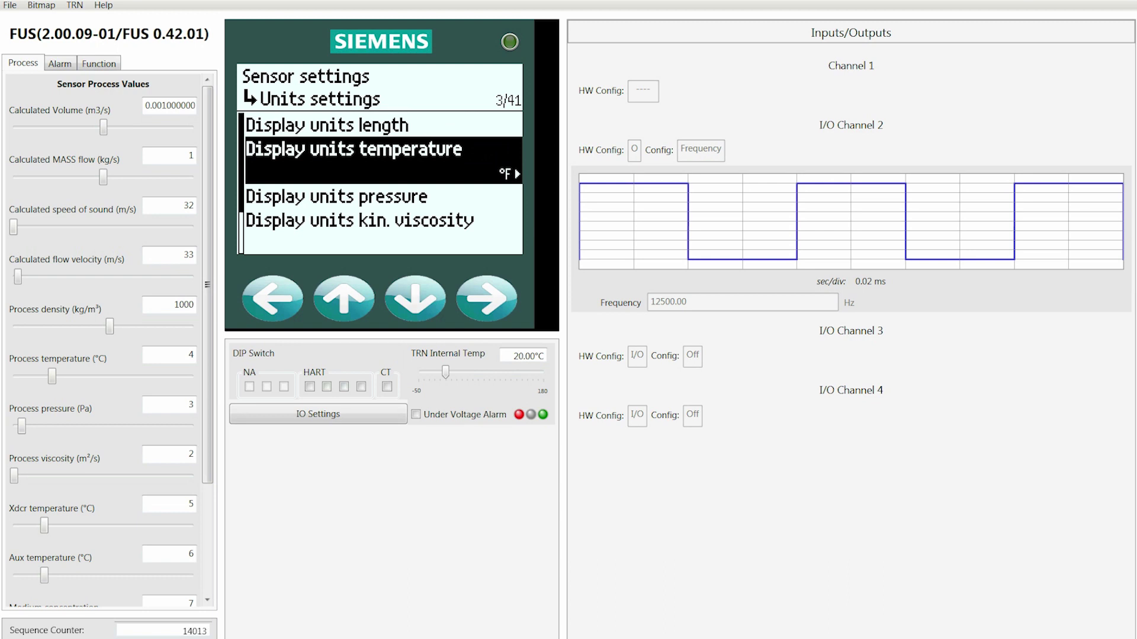
key("Down")
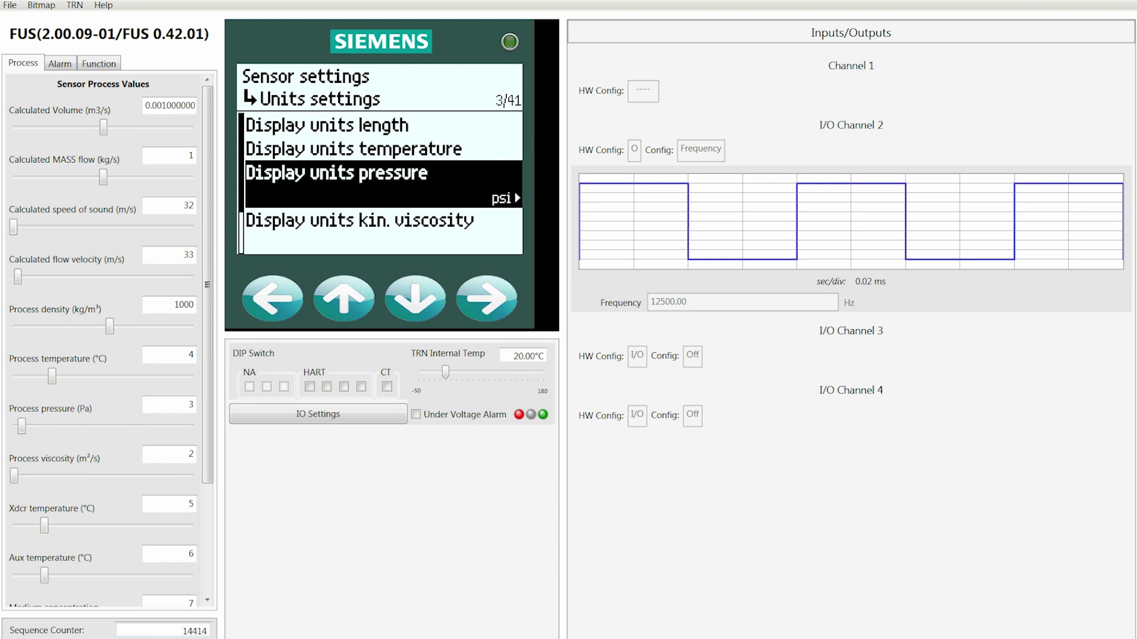
Step: Open the pressure unit choices and leave psi (pounds per square inch) selected
key("Right")
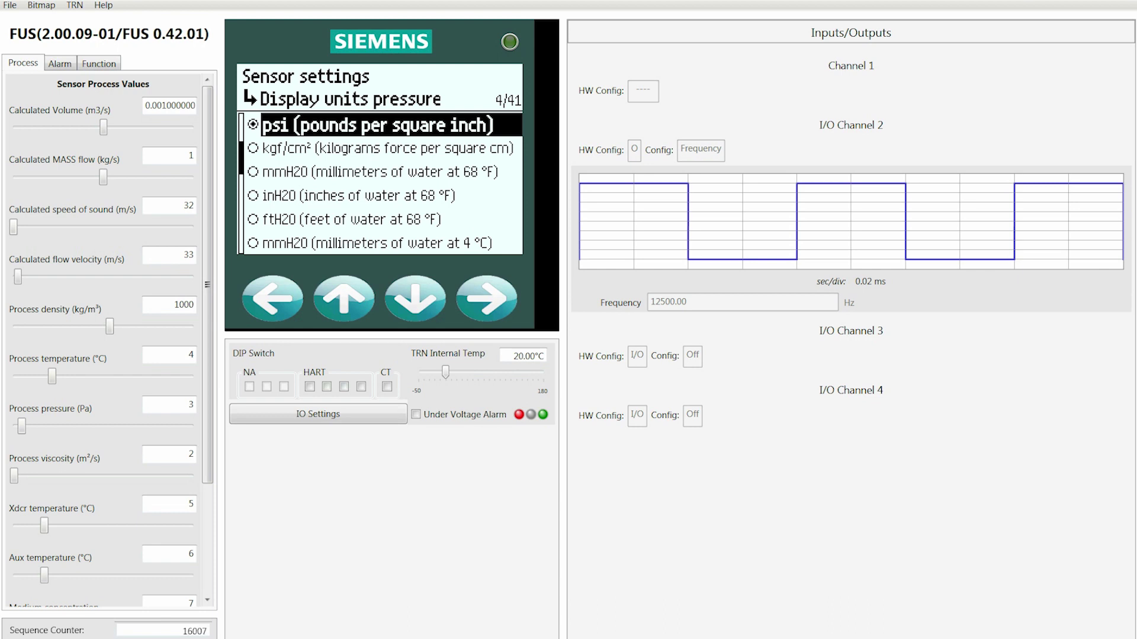
key("Up")
key("Up")
key("Up")
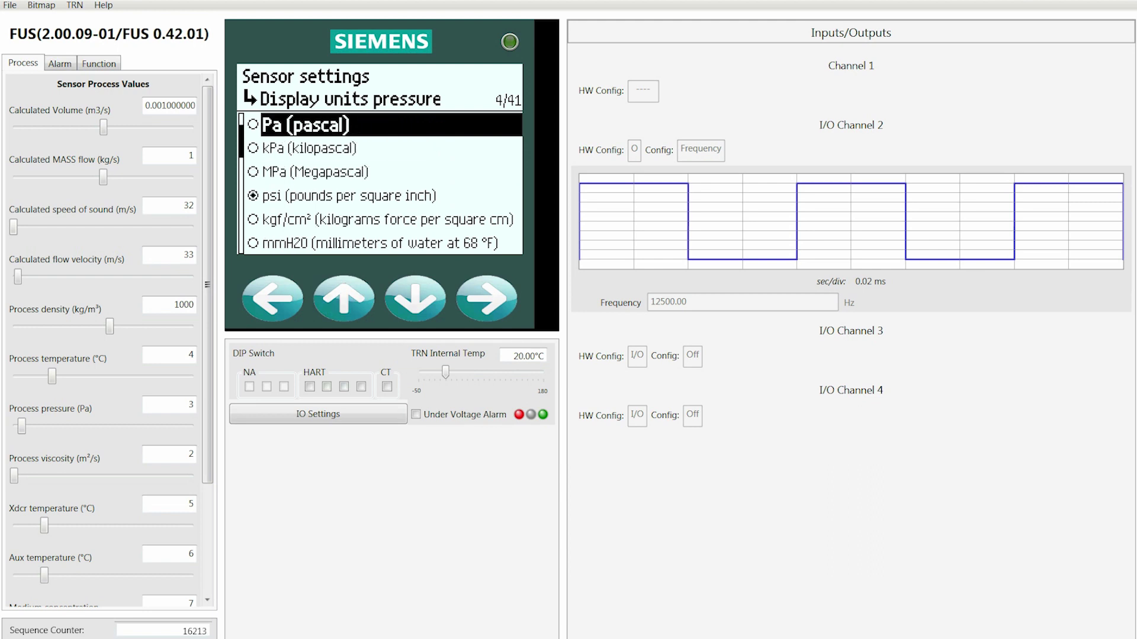
key("Down")
key("Down")
key("Down")
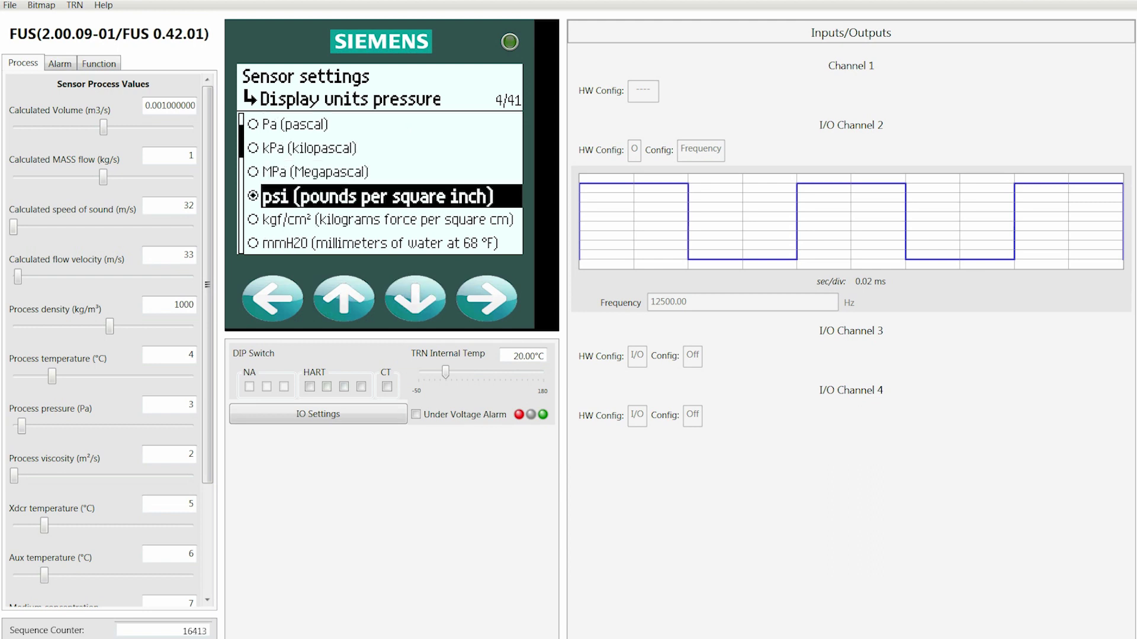
Step: Keep viscosity in cSt and density in lb/gal, review the units, and go to Next
key("Left")
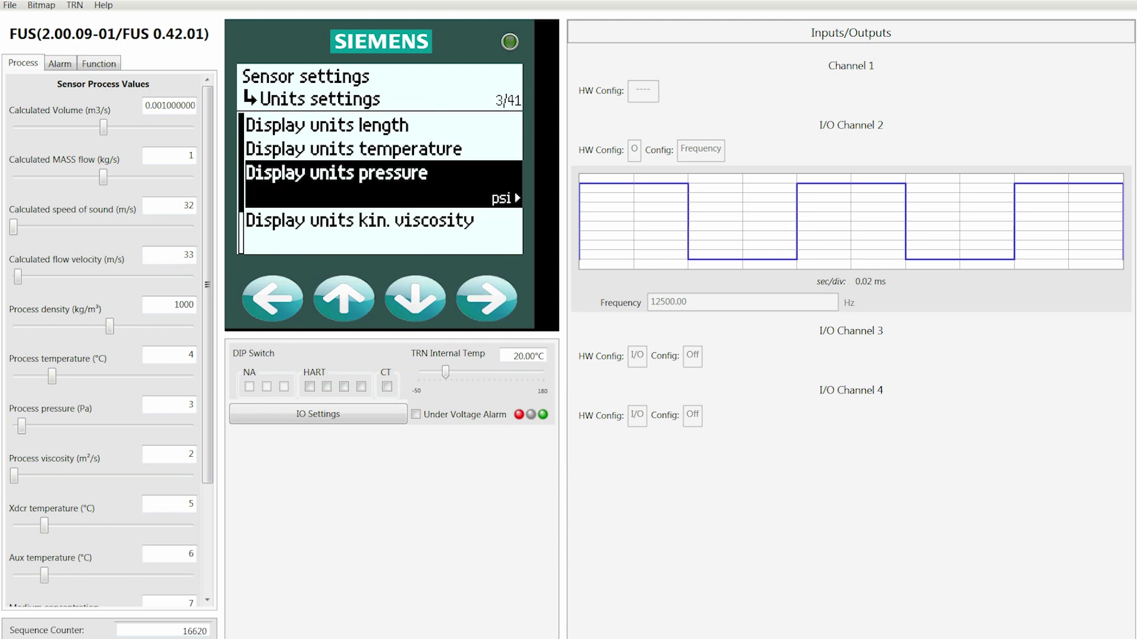
key("Down")
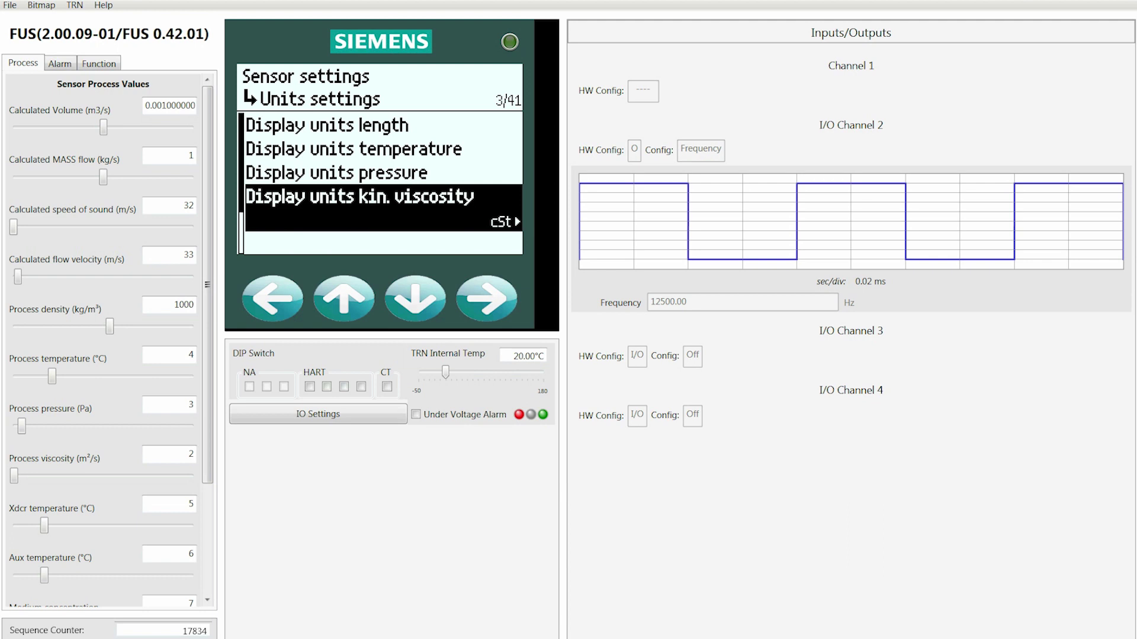
key("Down")
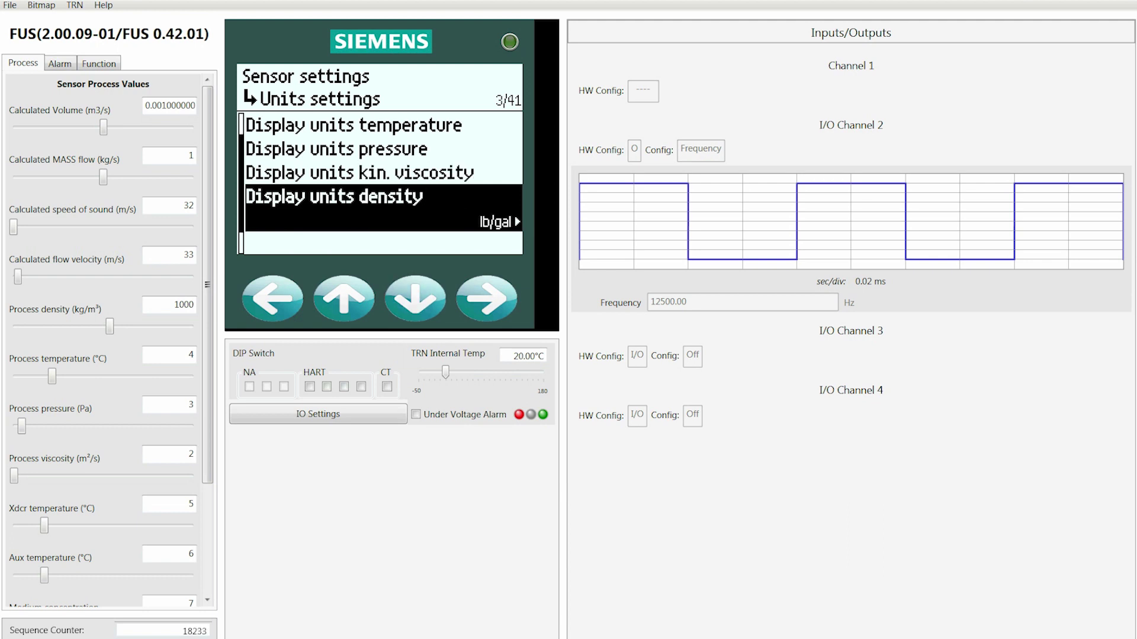
key("Right")
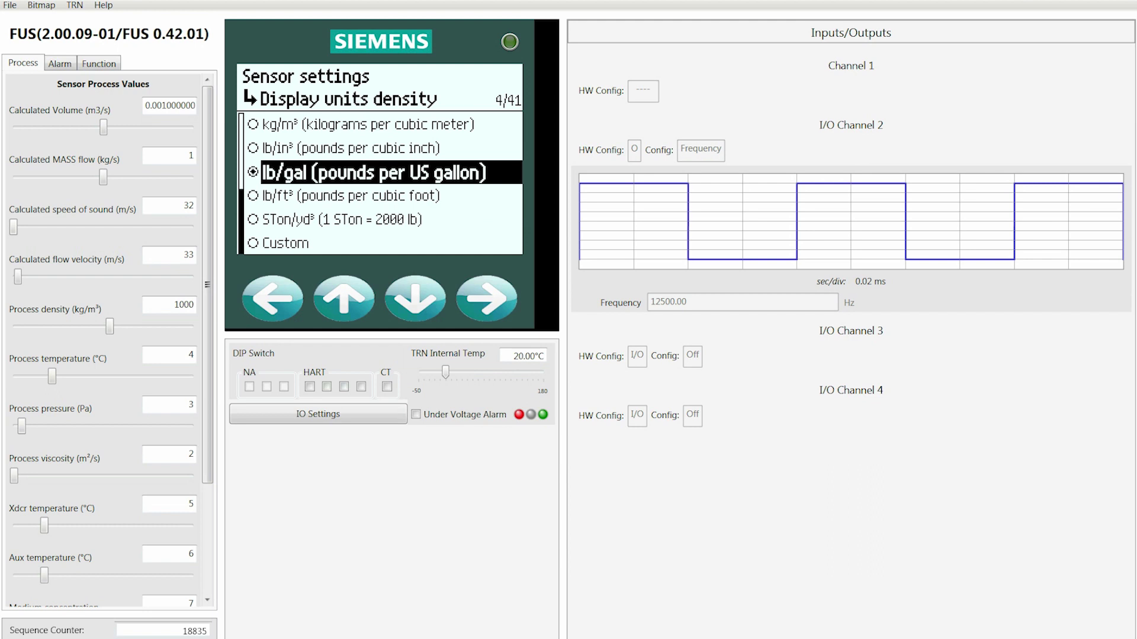
key("Right")
key("Down")
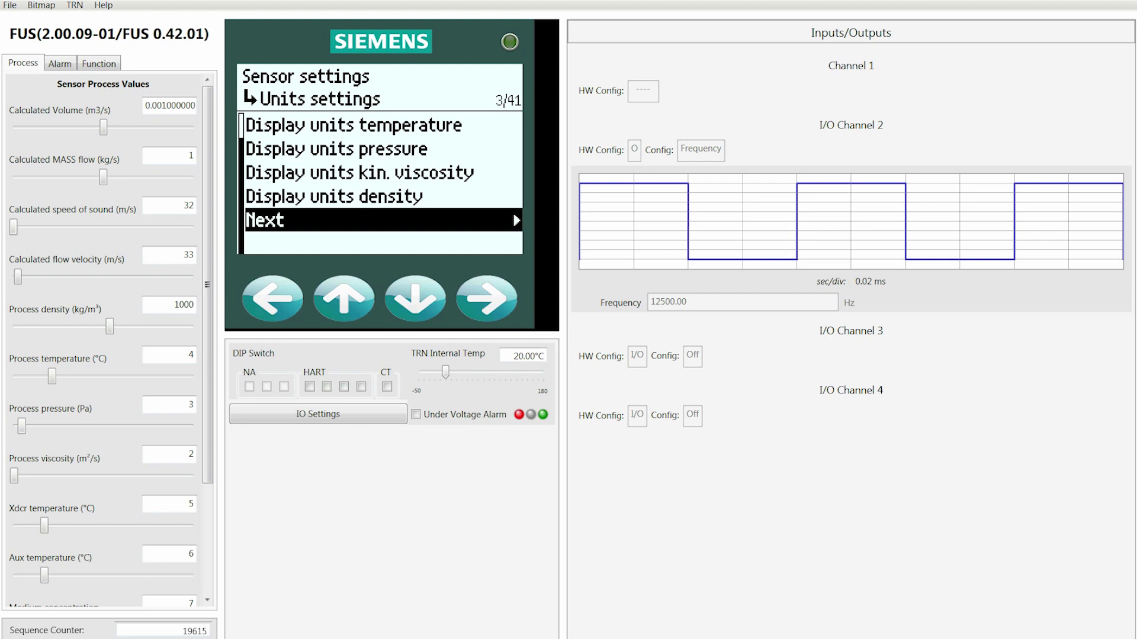
key("Up")
key("Up")
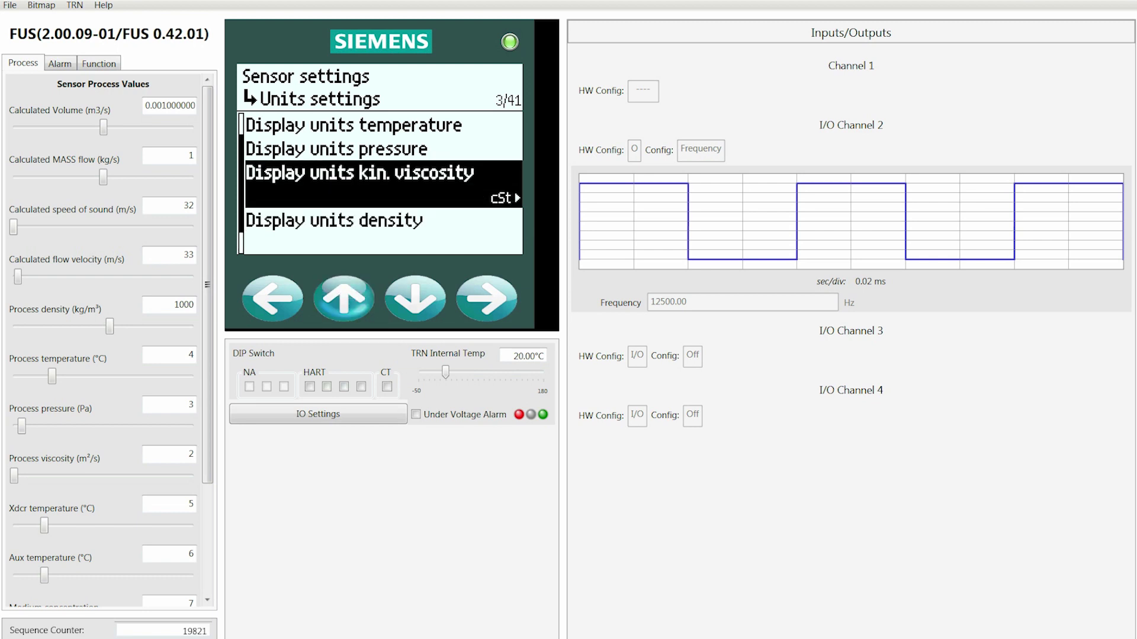
key("Up")
key("Up")
key("Down")
key("Down")
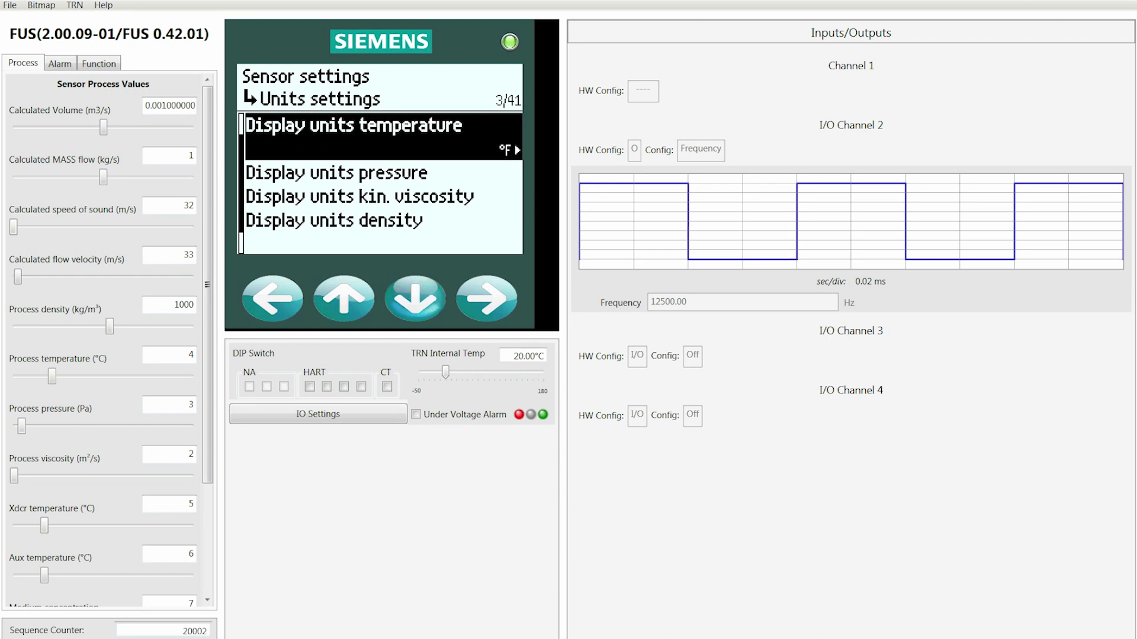
key("Down")
key("Down")
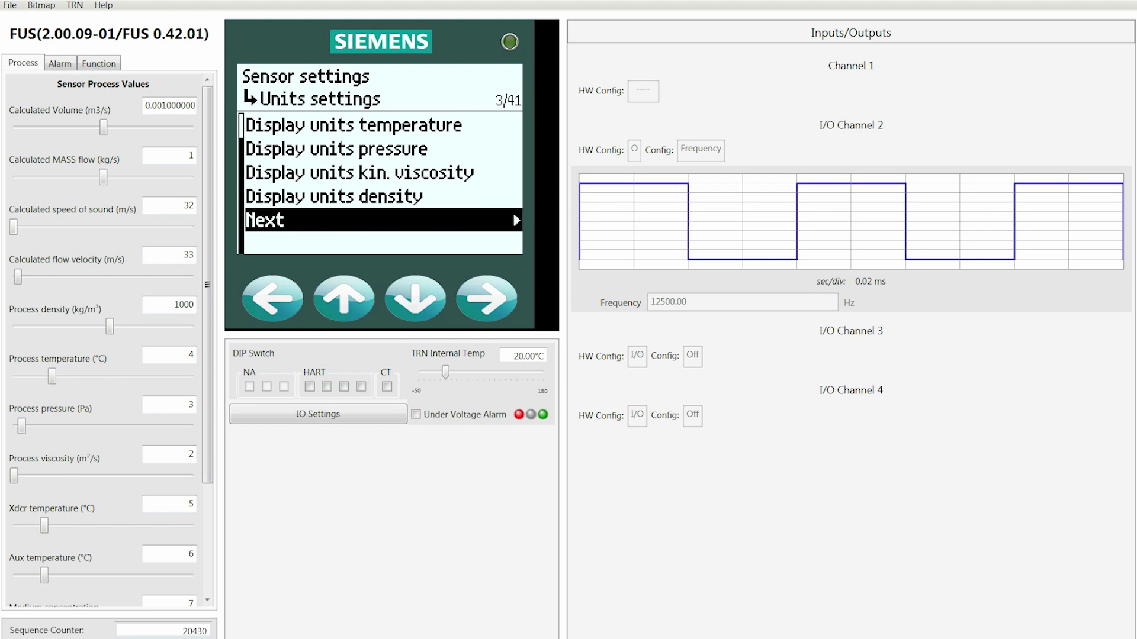
Step: Choose Yes to configure pipe settings and set the pipe class to Custom
key("Right")
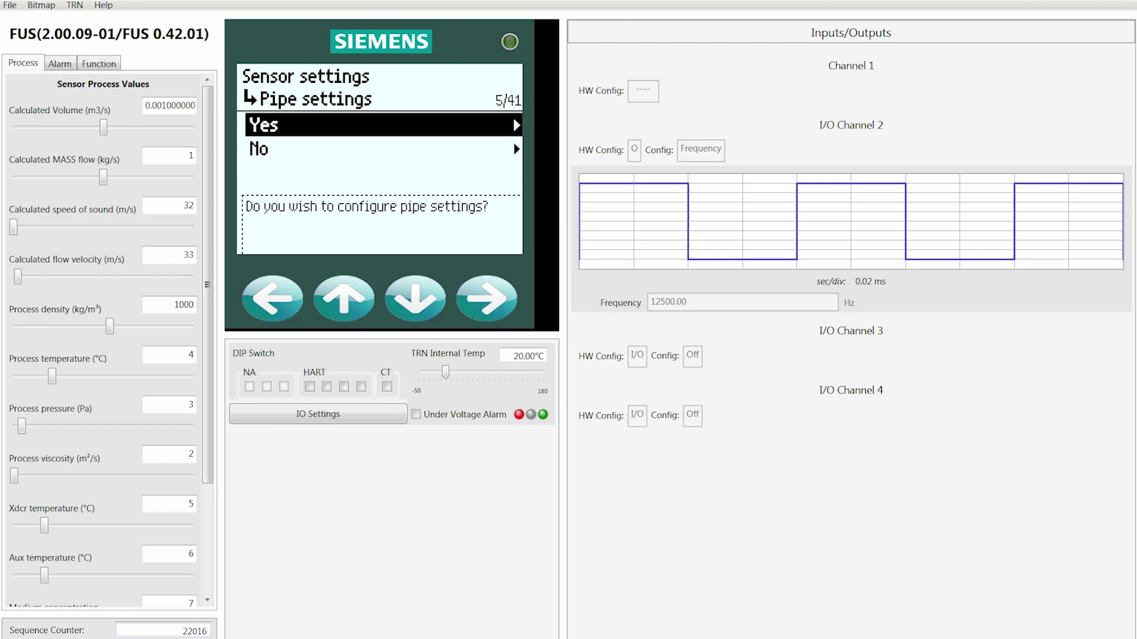
key("Right")
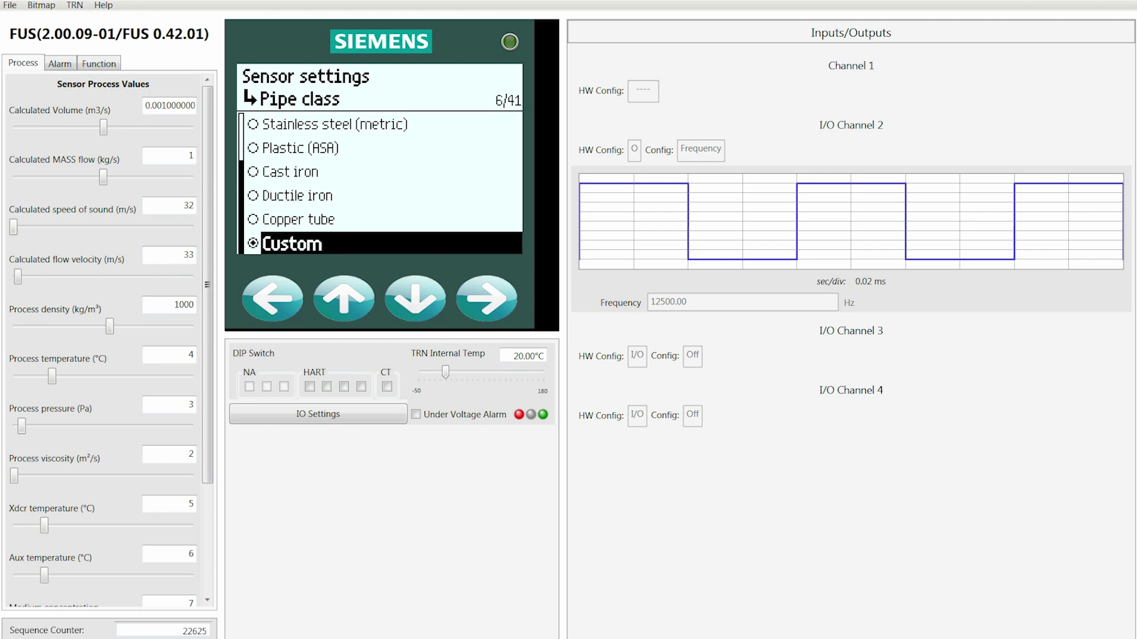
key("Down")
key("Down")
key("Up")
key("Up")
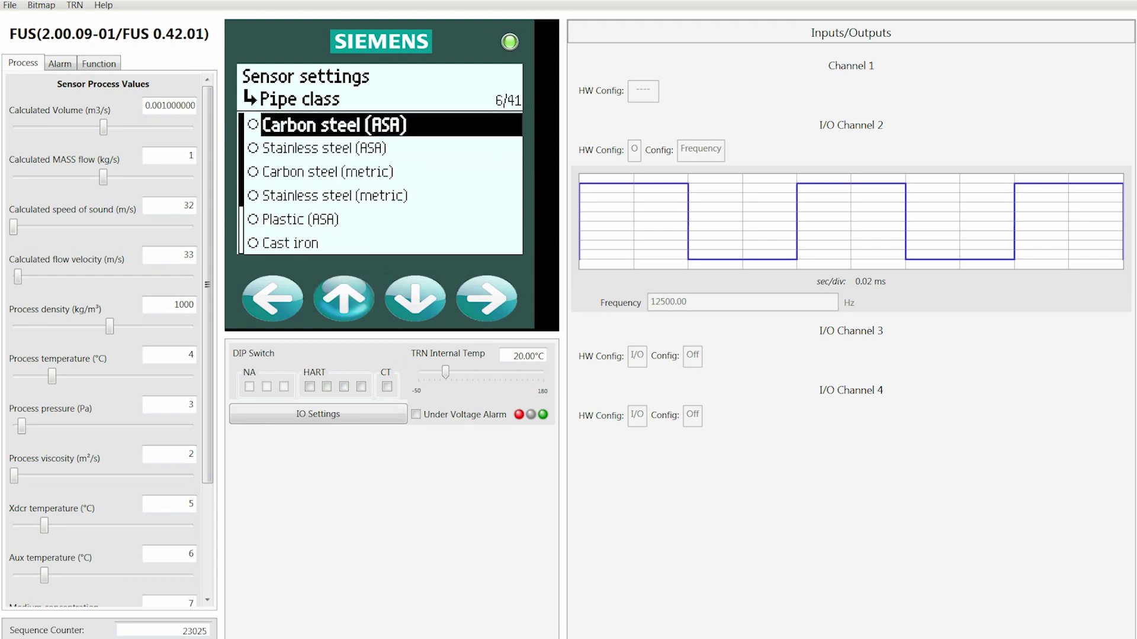
key("Right")
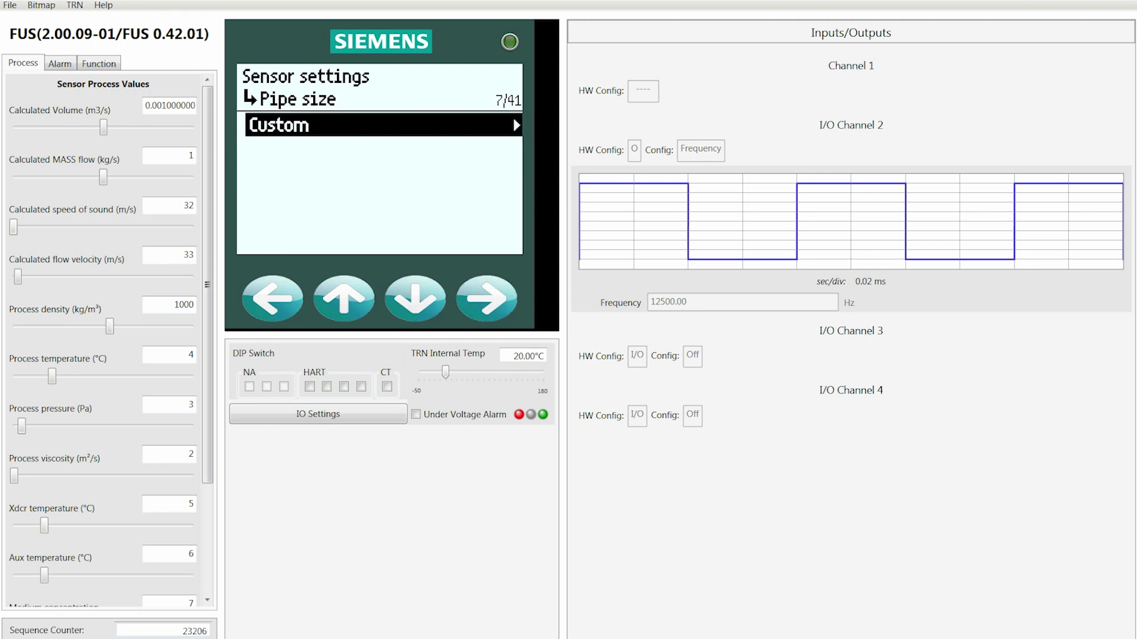
Step: Accept the Custom pipe size to reach the outer diameter or circumference options
key("Right")
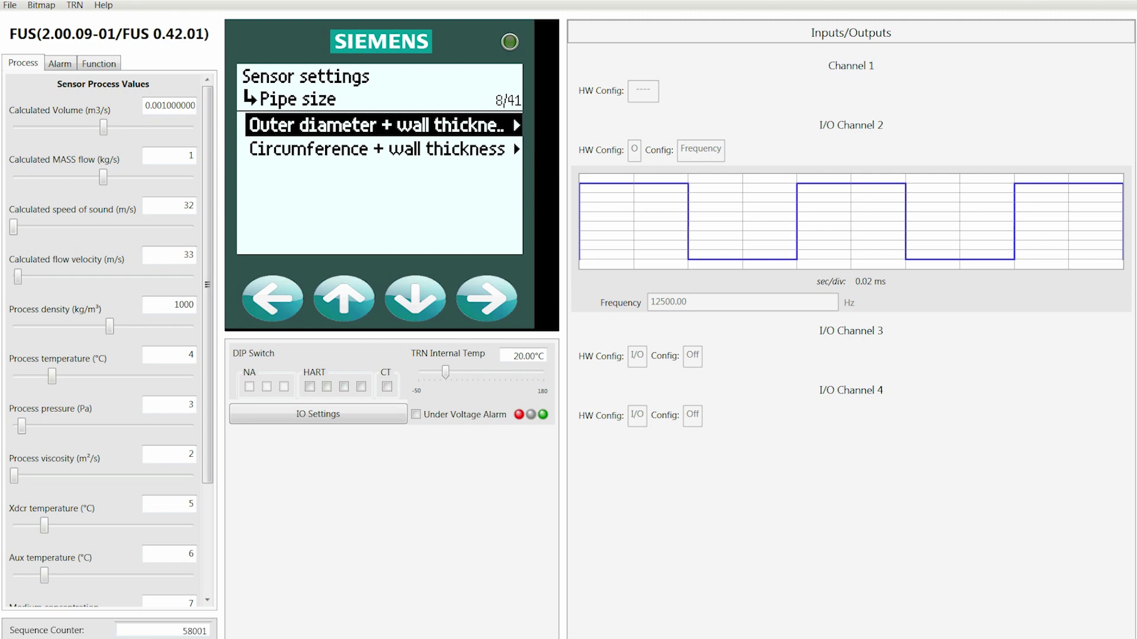
Step: Choose outer diameter + wall thickness and change the diameter from 3.937 to 6.625 in
key("Right")
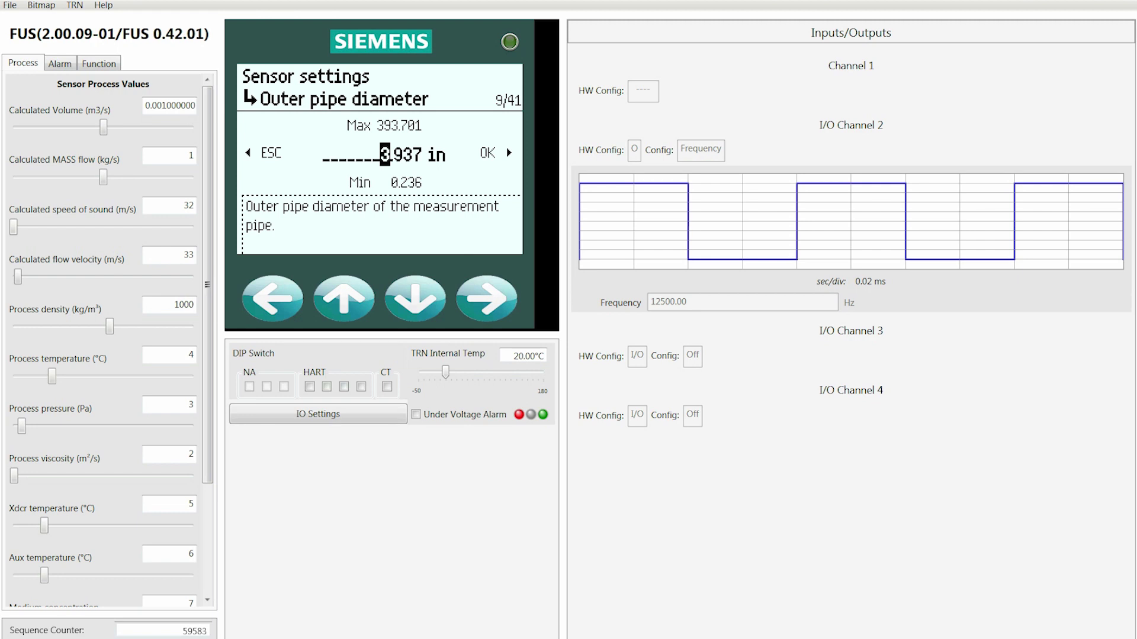
key("Left")
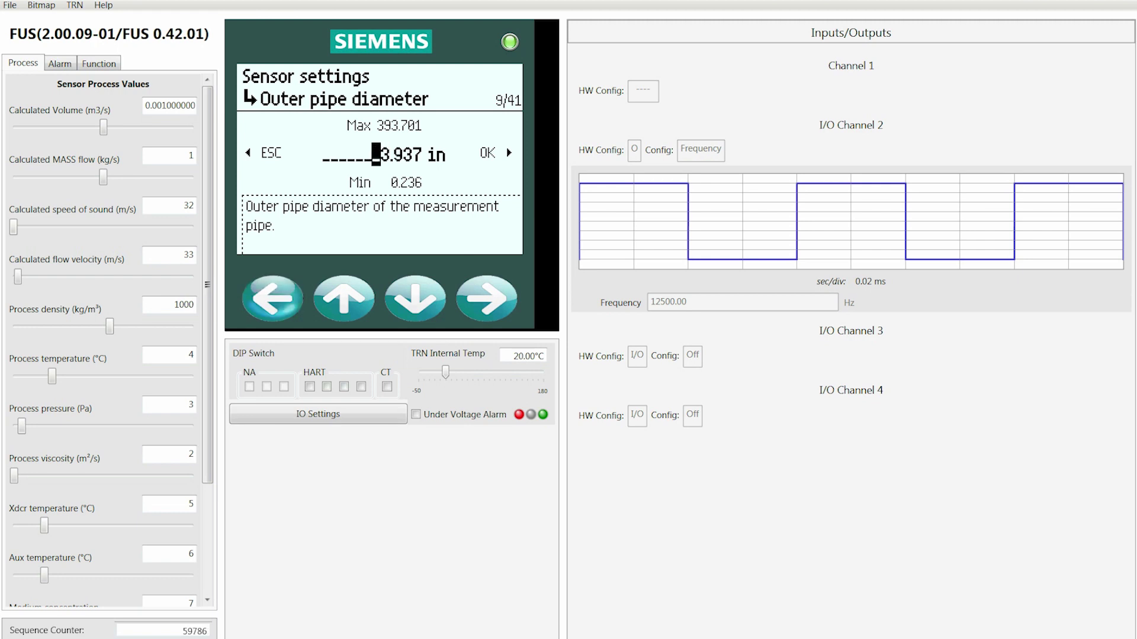
key("Right")
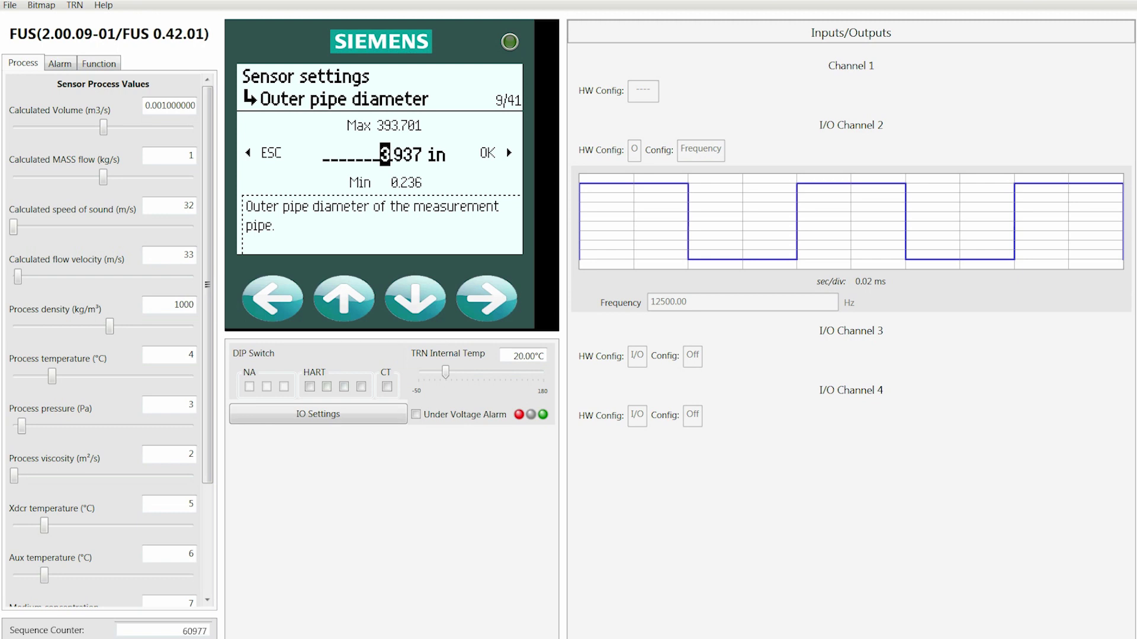
key("Up")
key("Up")
key("Up")
key("Right")
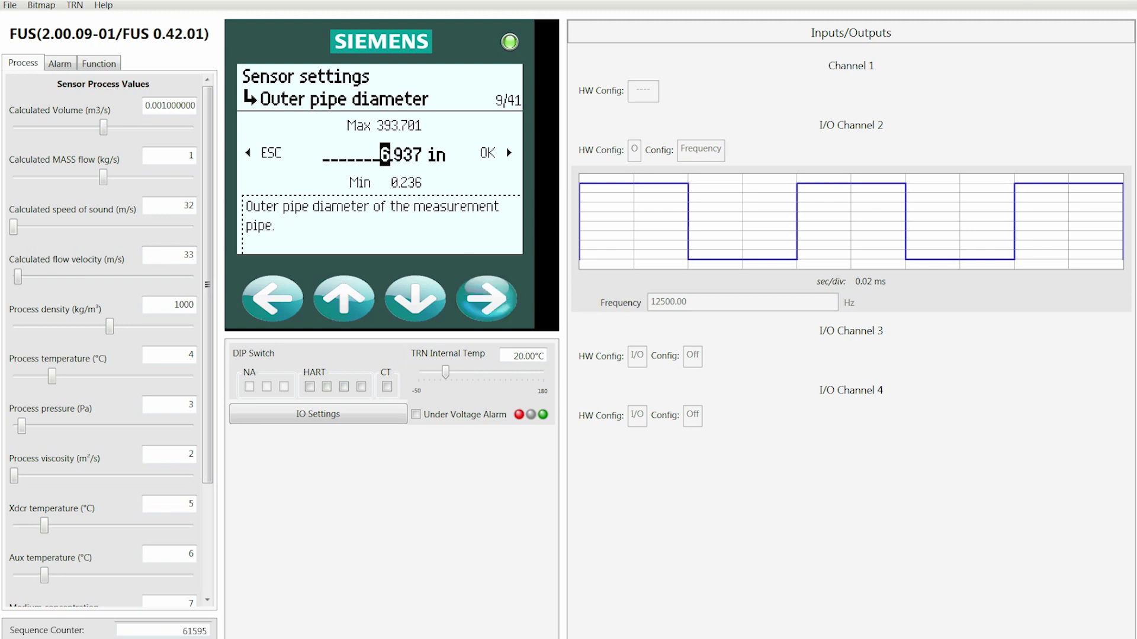
key("Right")
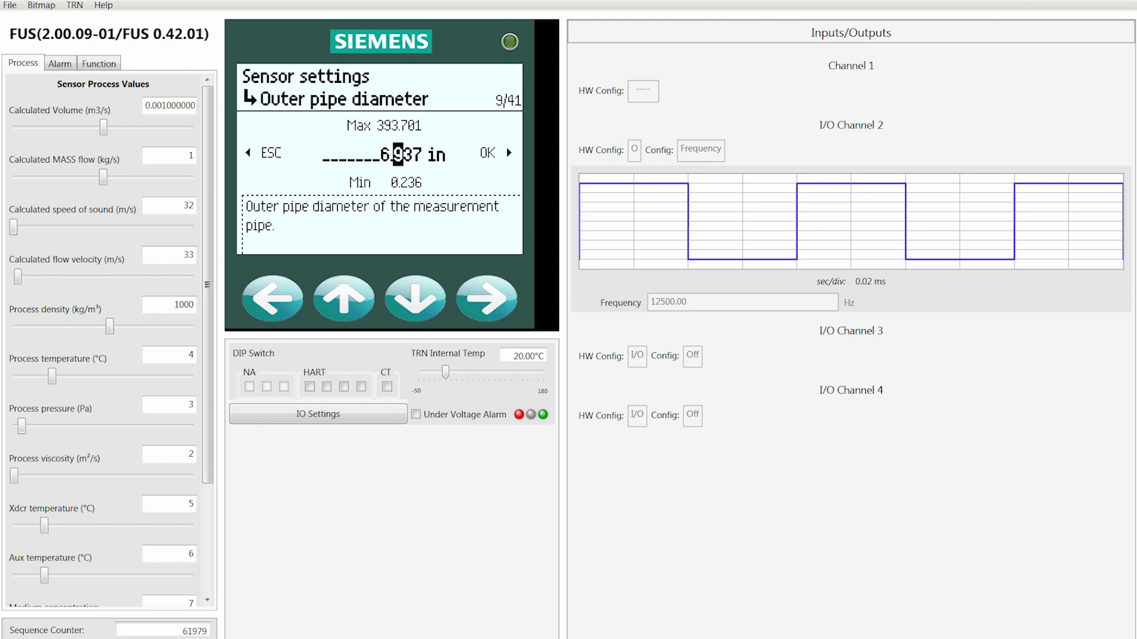
key("Down")
key("Down")
key("Down")
key("Right")
key("Down")
key("Right")
key("Down")
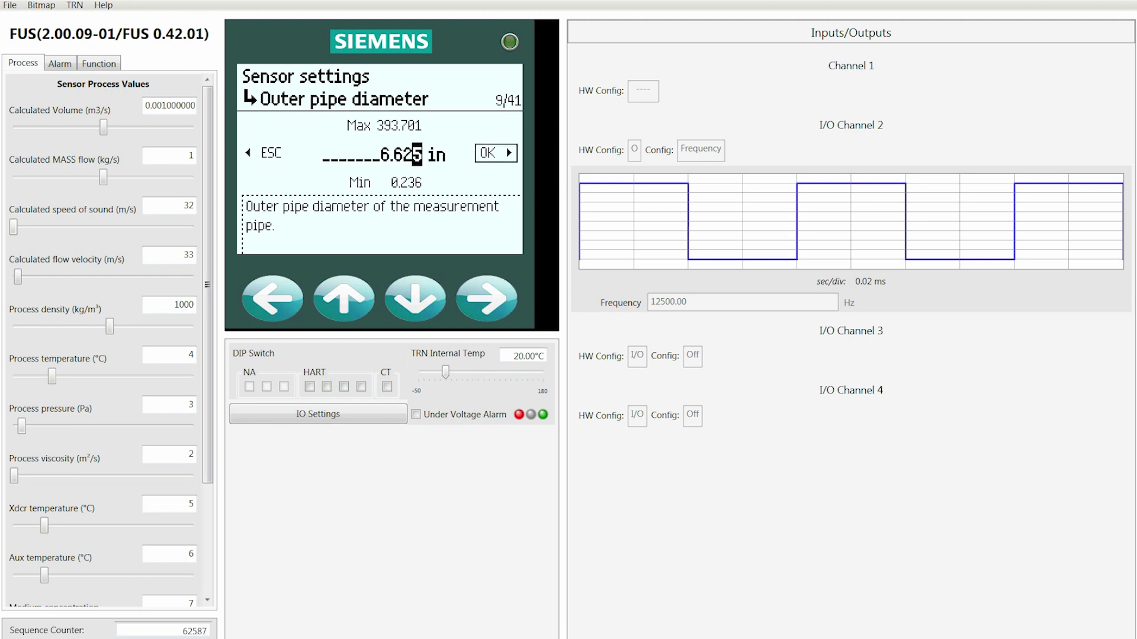
key("Right")
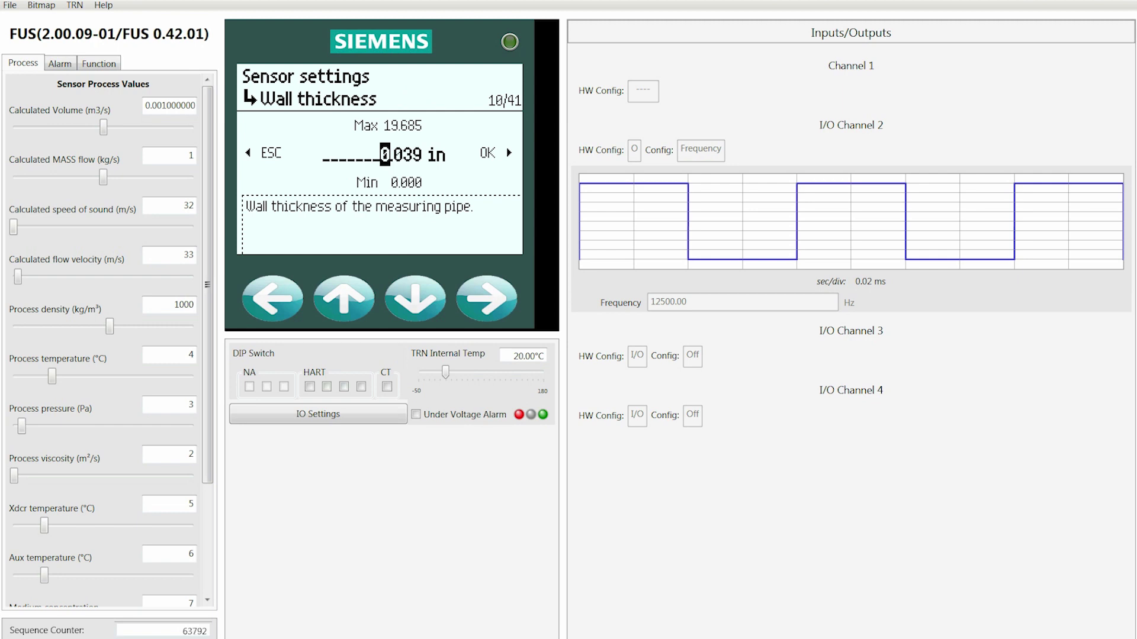
Step: Change the wall thickness from 0.039 to 0.280 in and confirm it
key("Right")
key("Left")
key("Right")
key("Up")
key("Up")
key("Right")
key("Down")
key("Down")
key("Down")
key("Down")
key("Down")
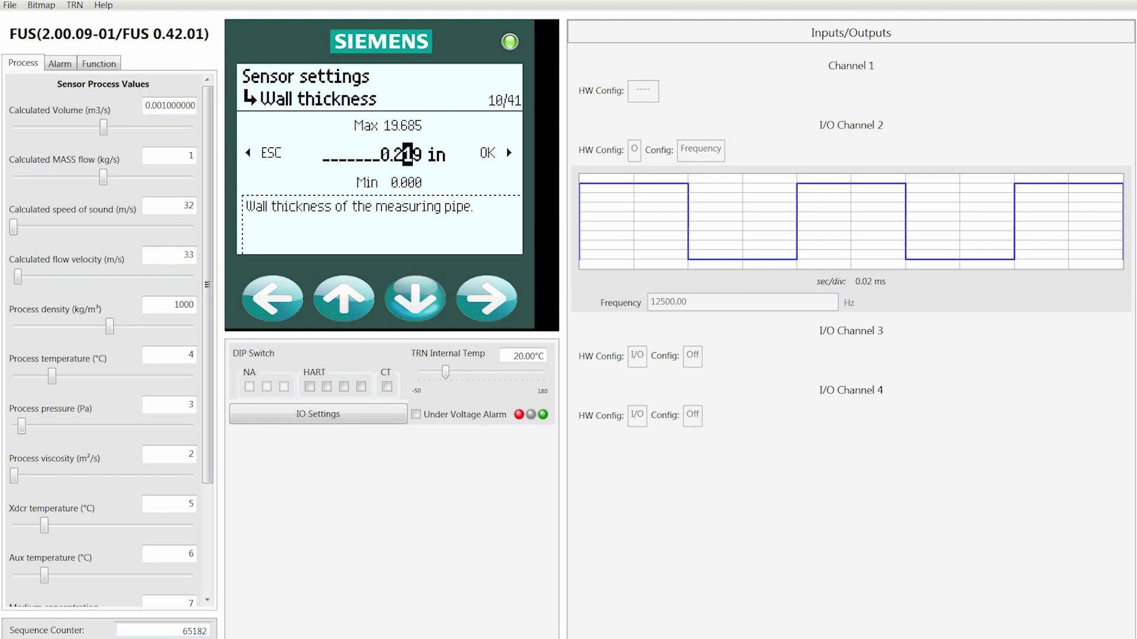
key("Right")
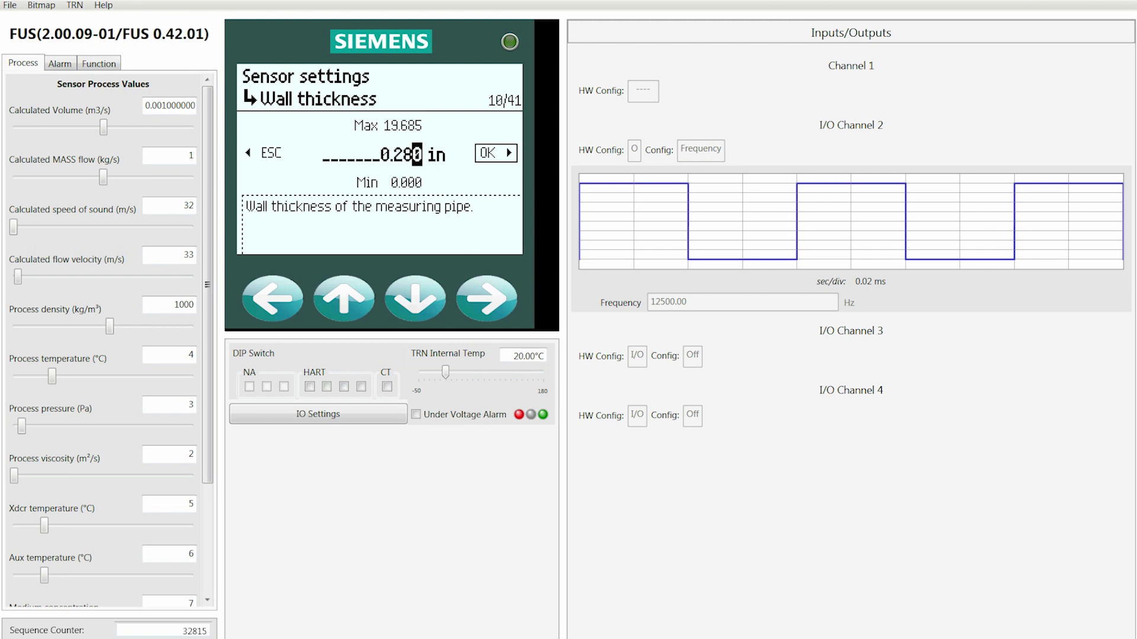
key("Right")
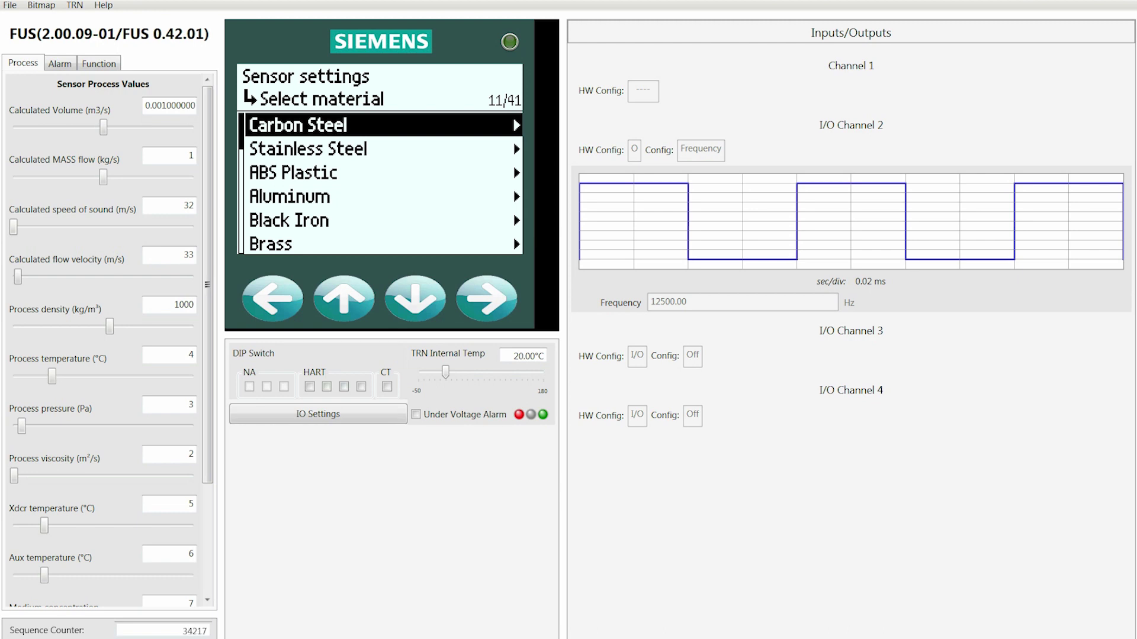
Step: Select Carbon Steel as the pipe material, review the pipe data, and continue
key("Right")
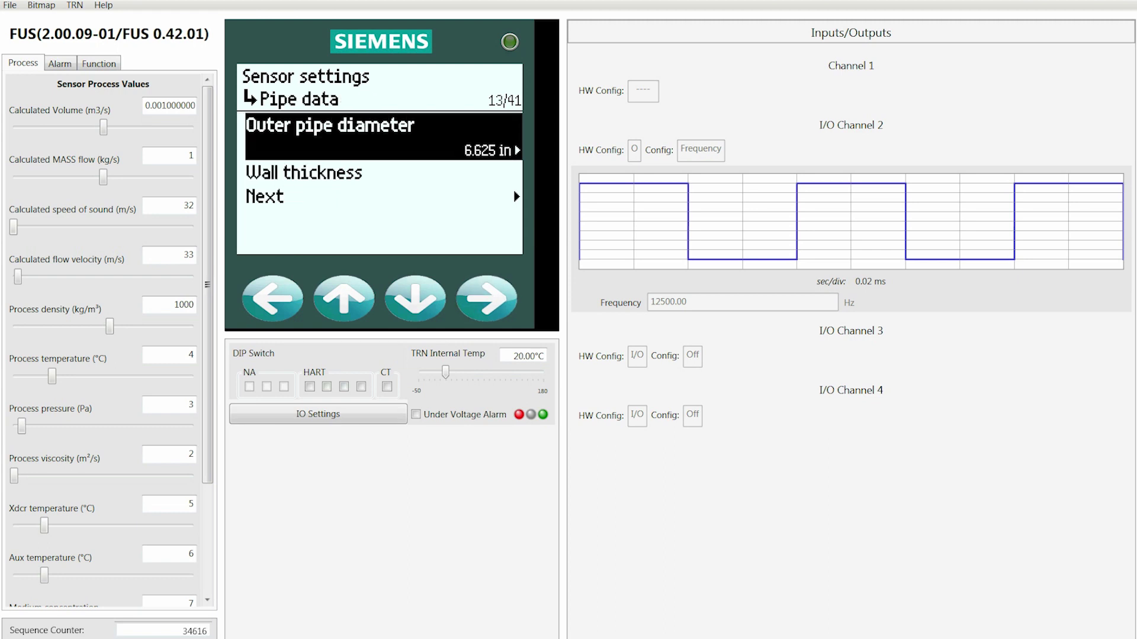
key("Down")
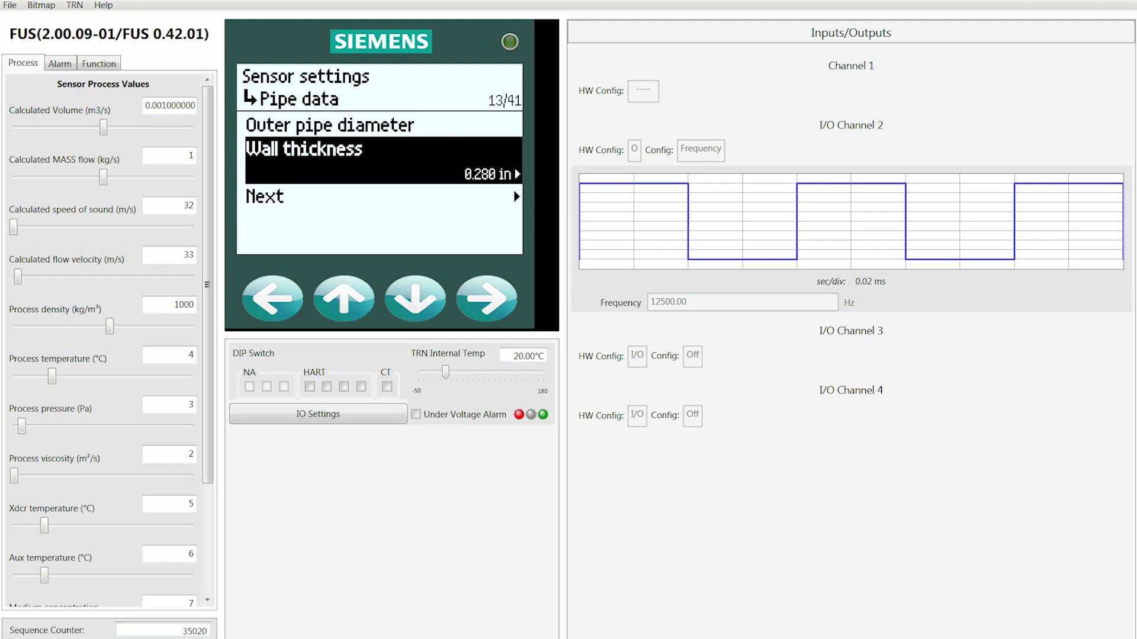
key("Down")
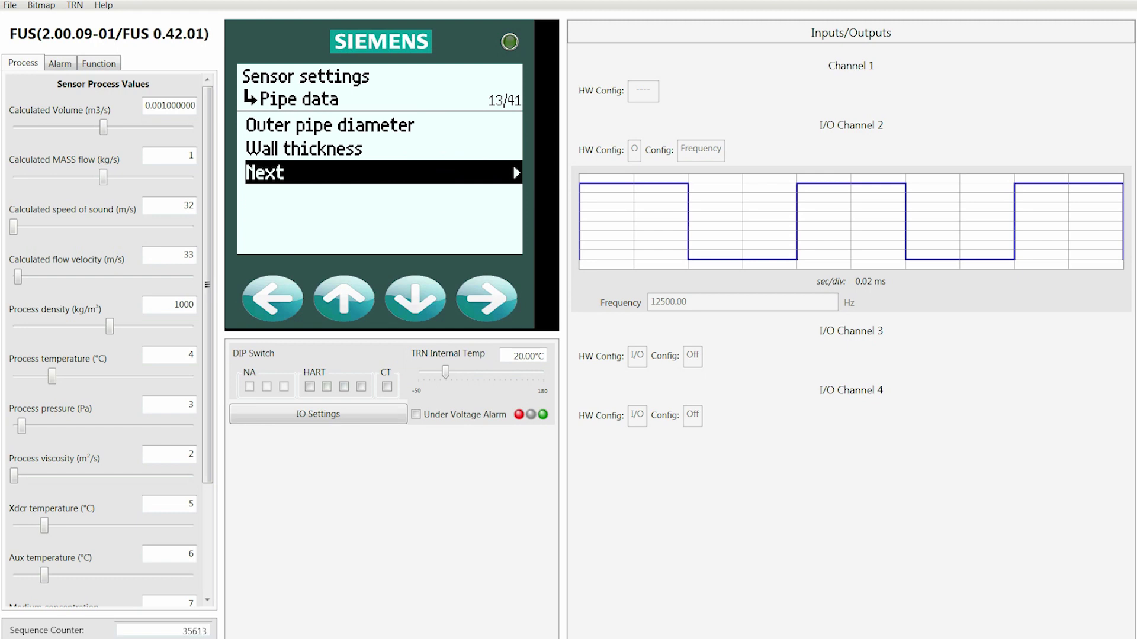
key("Right")
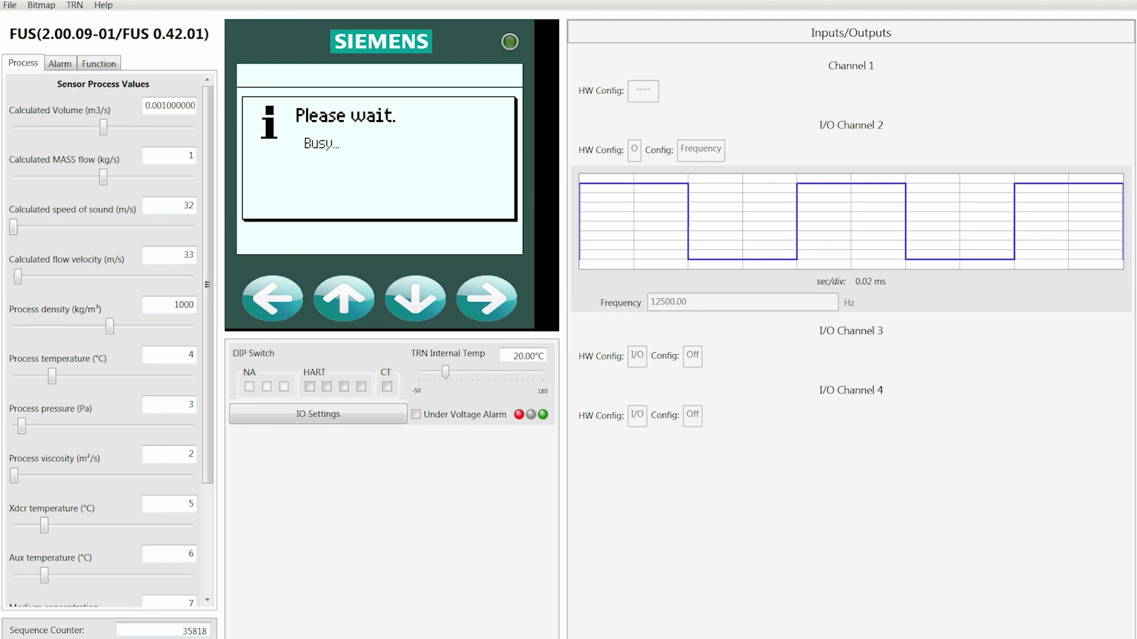